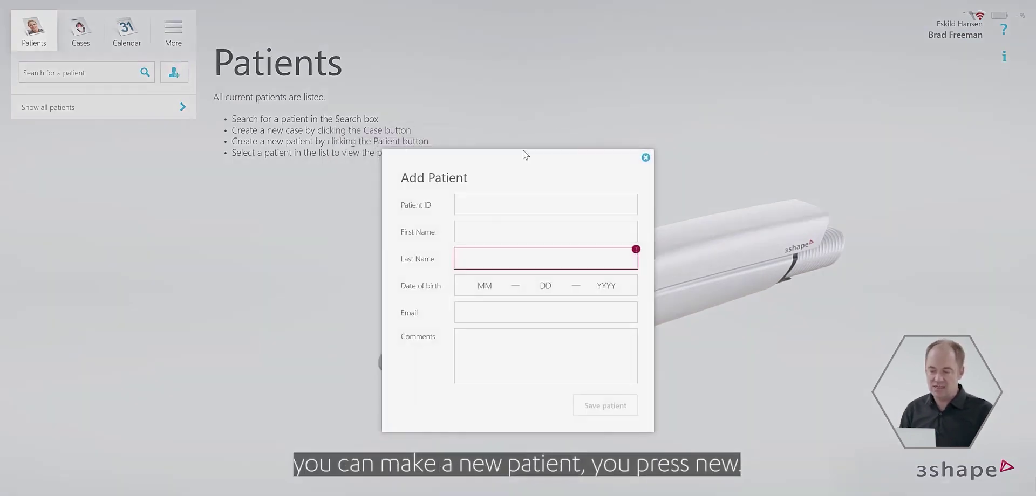
# Step: Dismiss the Add Patient form unsaved and expand the list to show every patient
pyautogui.write('E')
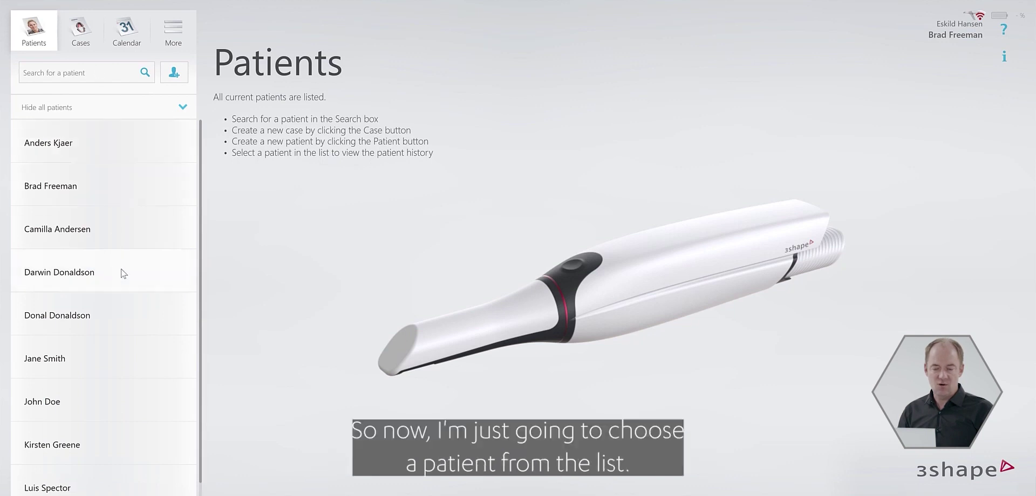
# Step: Open the chosen patient's record with their cases list and media library
pyautogui.click(116, 197)
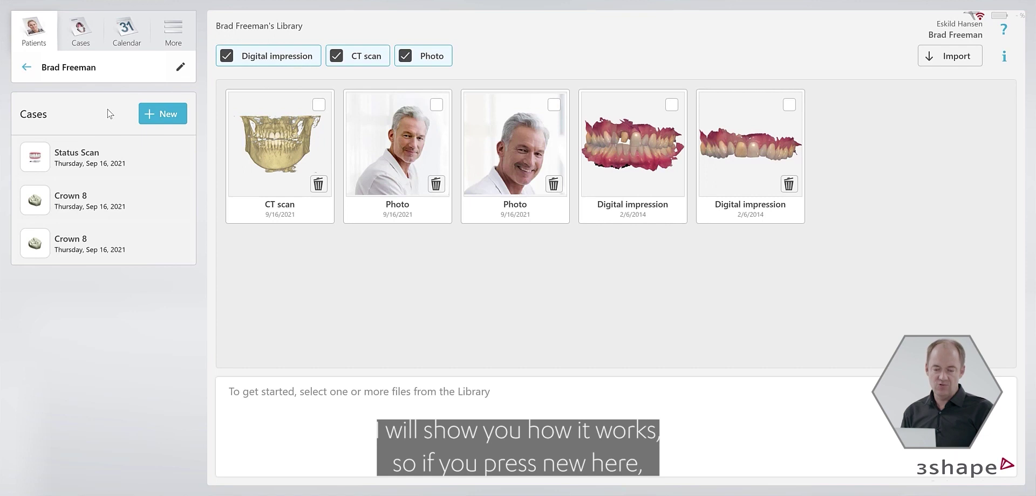
# Step: Start a new case, then dismiss the 'What are you doing today?' chooser
pyautogui.click(153, 114)
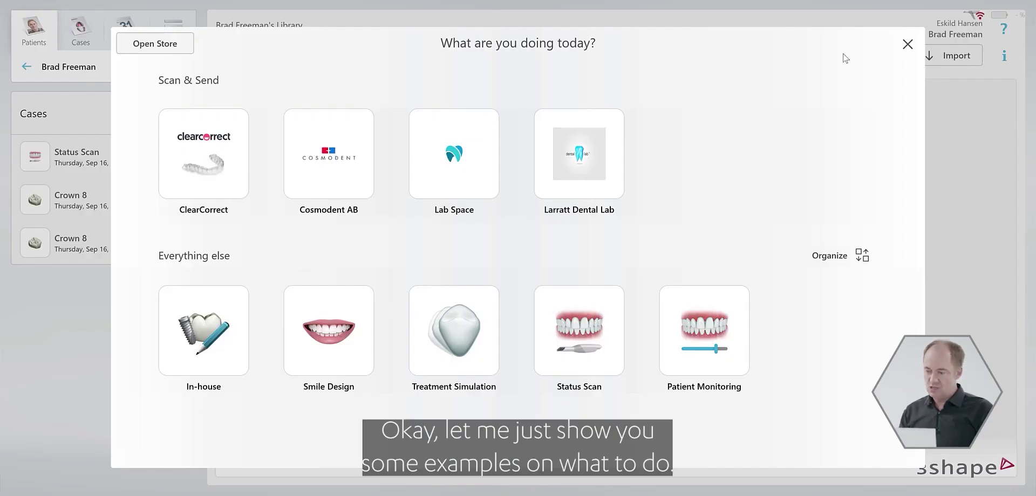
pyautogui.click(907, 44)
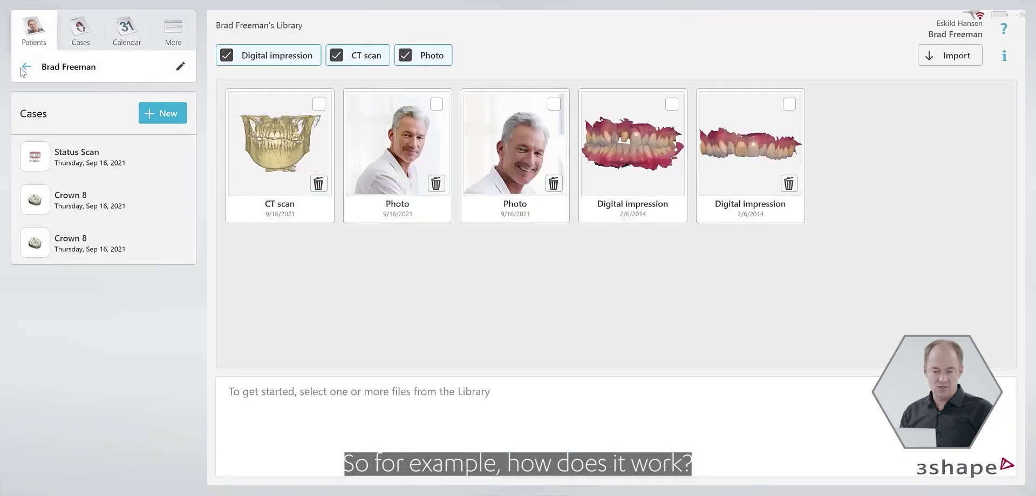
# Step: Return to all patients, reopen the patient, and create a new Status Scan case
pyautogui.click(26, 68)
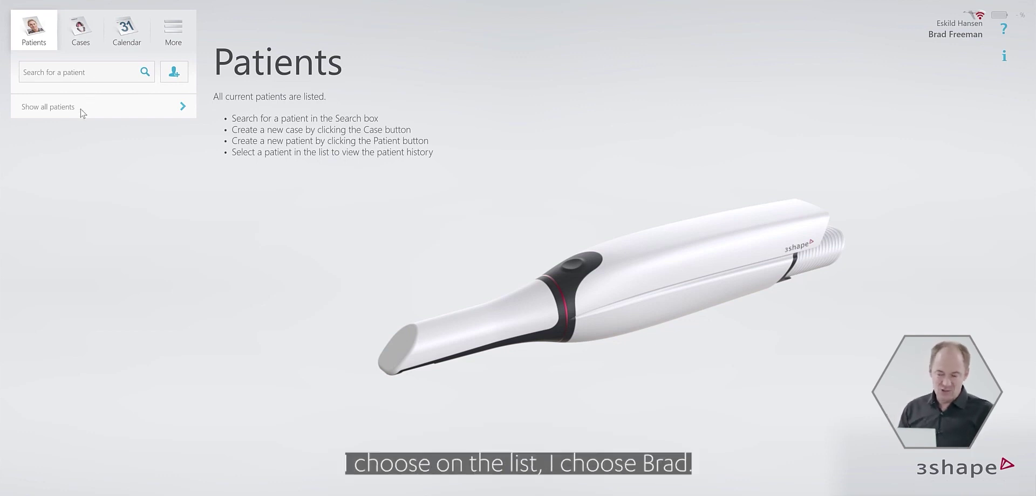
pyautogui.click(78, 110)
pyautogui.click(69, 188)
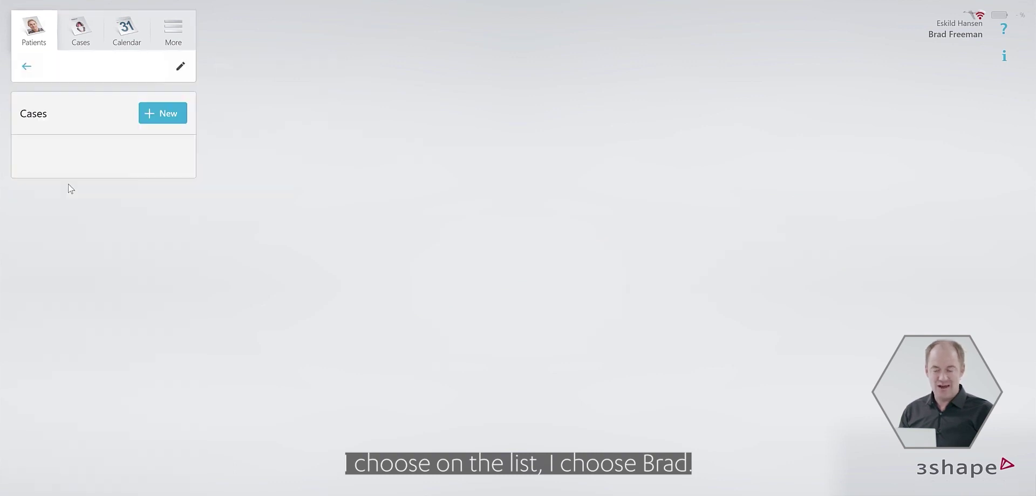
pyautogui.click(165, 115)
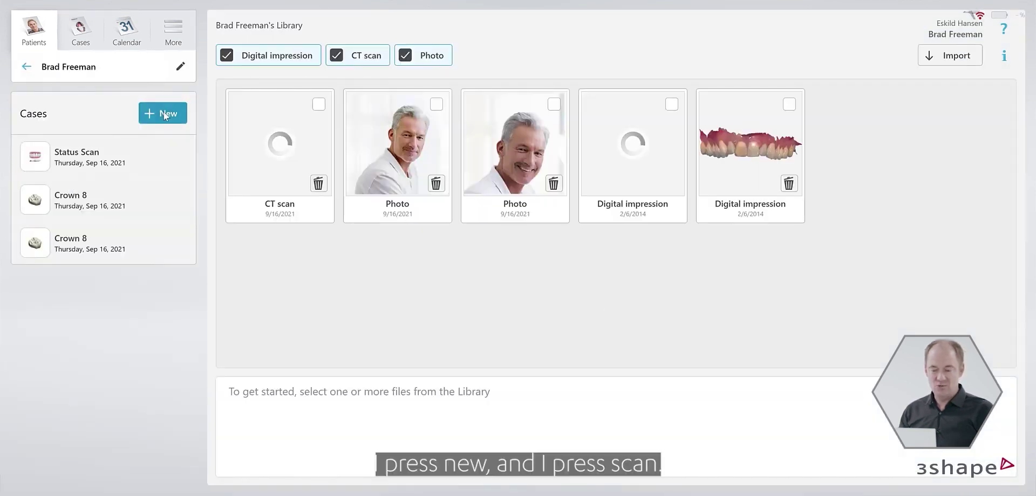
pyautogui.click(575, 326)
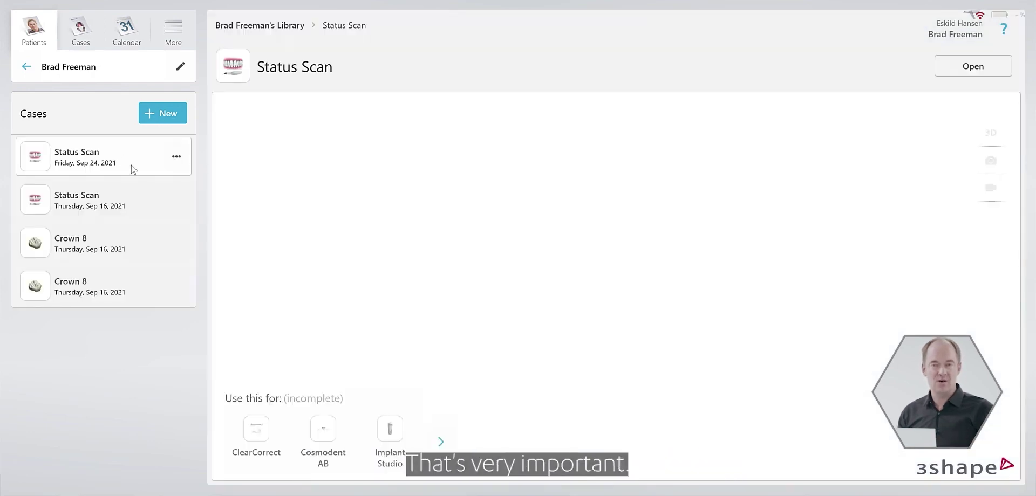
# Step: Start a new Scan & Send order addressed to Lab Space
pyautogui.click(161, 113)
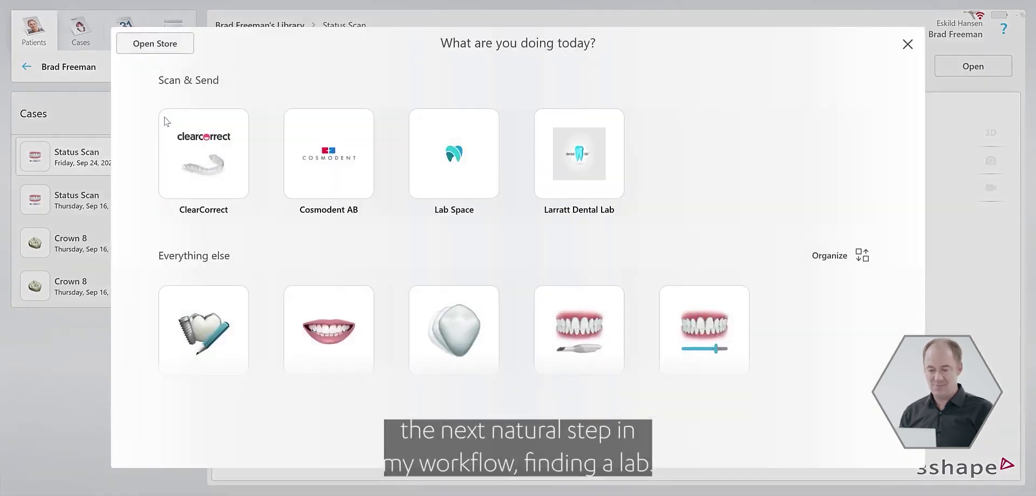
pyautogui.click(445, 142)
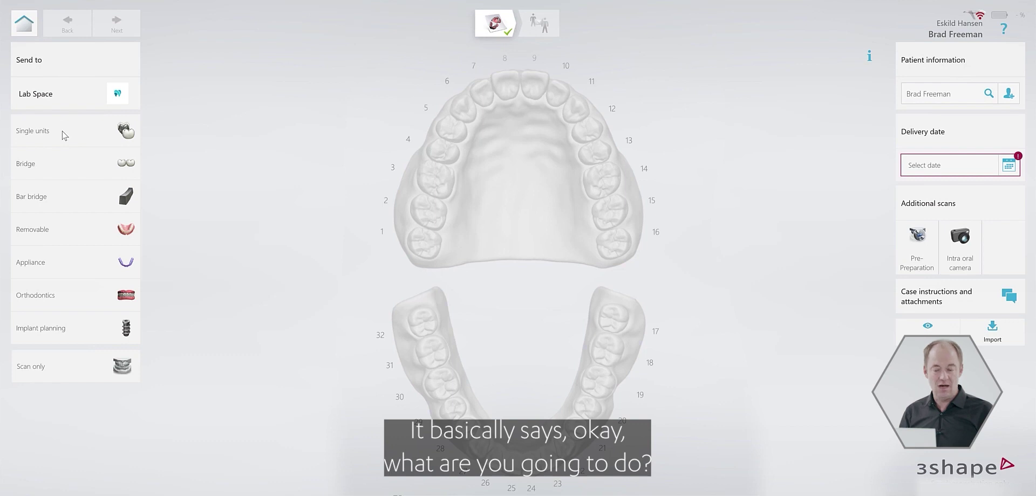
# Step: Add a crown on preparation for tooth 7 in Emax, shade A3, and save it
pyautogui.click(64, 134)
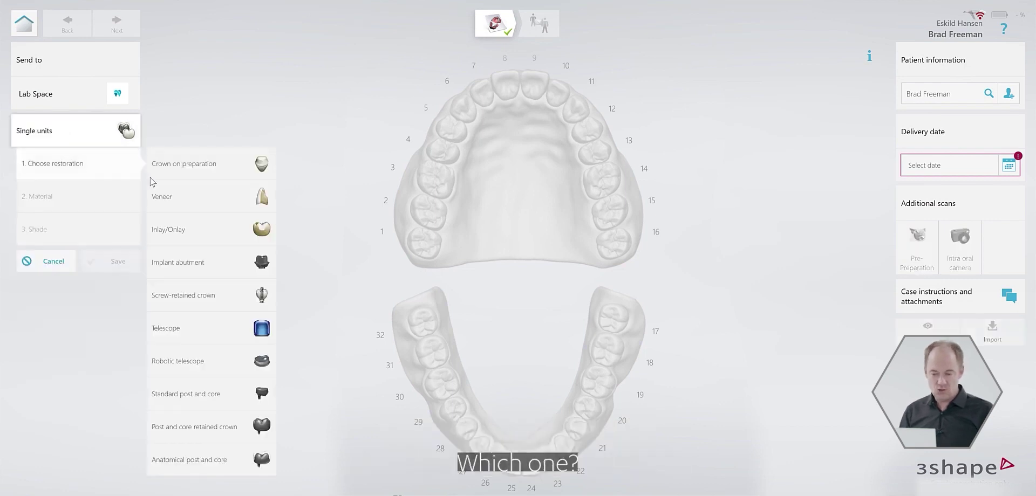
pyautogui.click(189, 164)
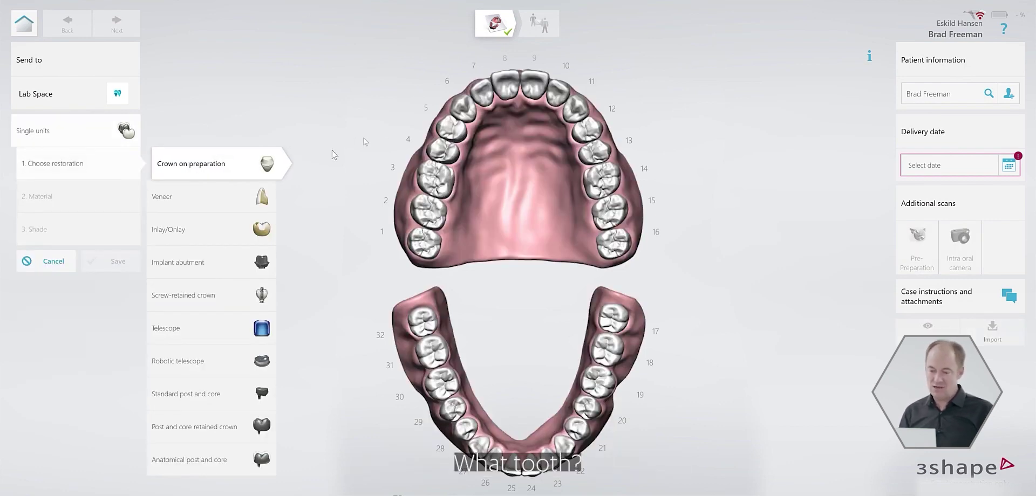
pyautogui.click(483, 94)
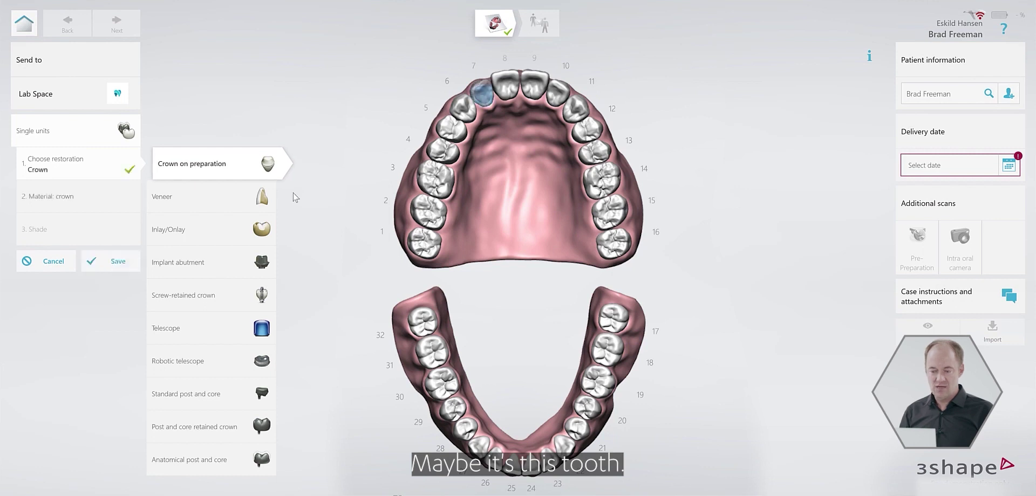
pyautogui.click(69, 197)
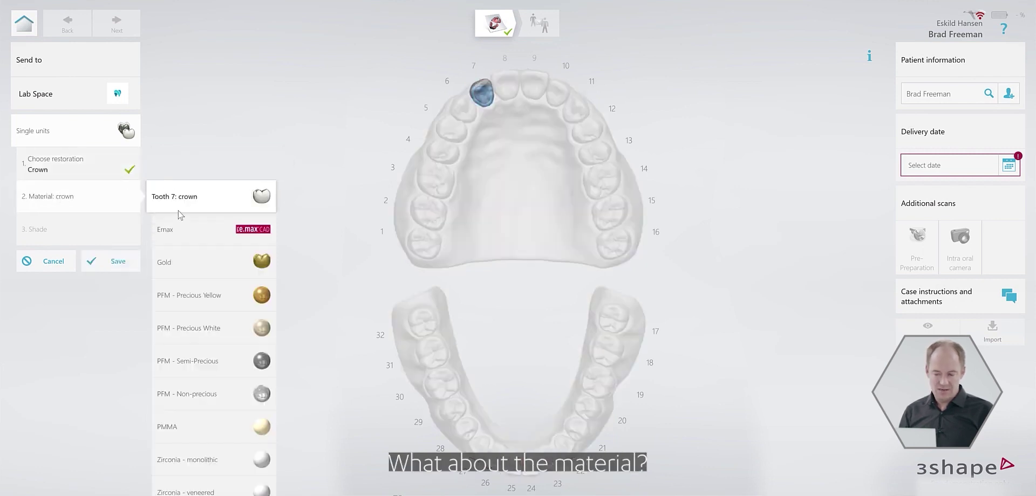
pyautogui.click(180, 230)
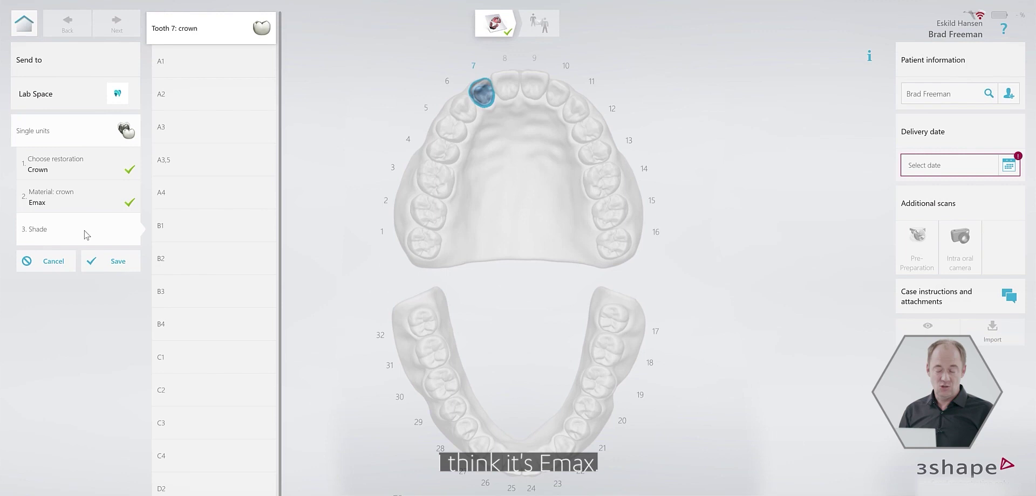
pyautogui.click(189, 135)
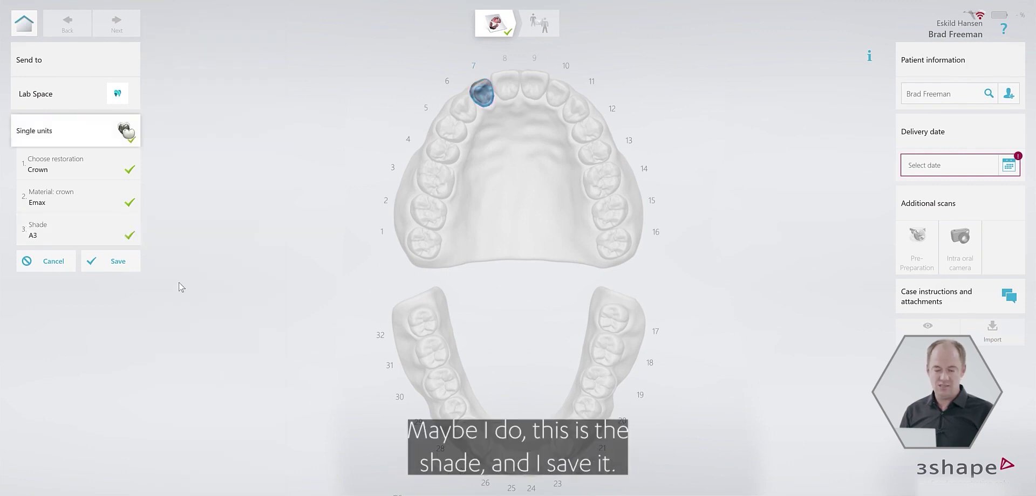
pyautogui.click(118, 262)
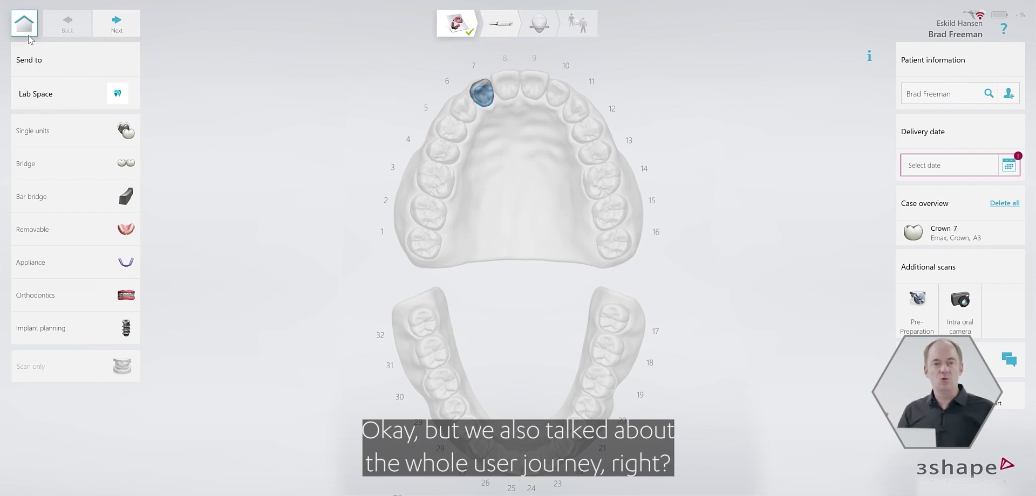
# Step: Return to the patient overview, view the Crown 7 case, then review both Crown 8 cases' progress
pyautogui.click(28, 36)
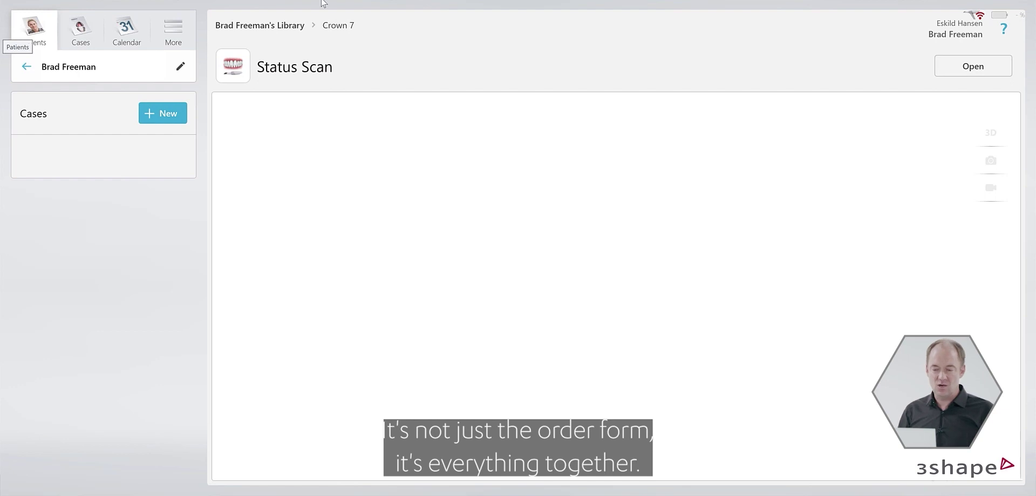
pyautogui.click(281, 65)
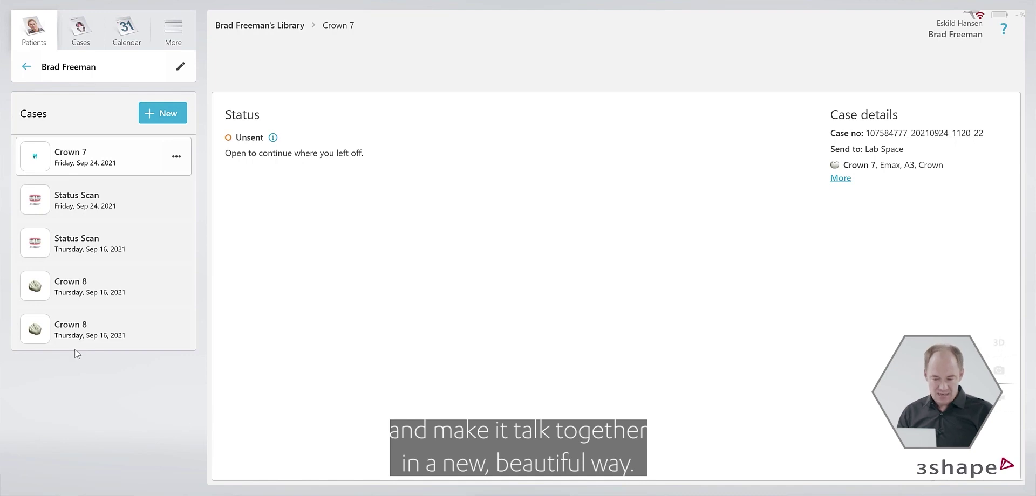
pyautogui.click(80, 331)
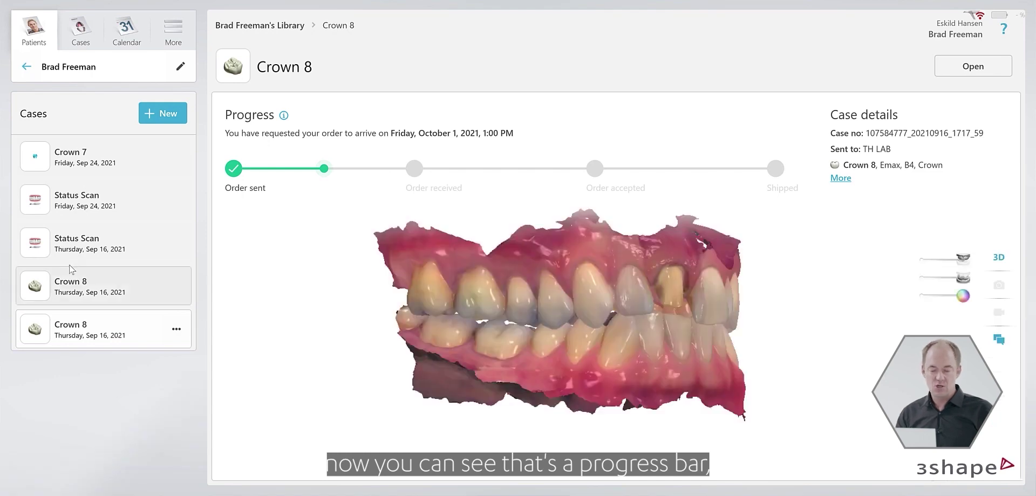
pyautogui.click(82, 302)
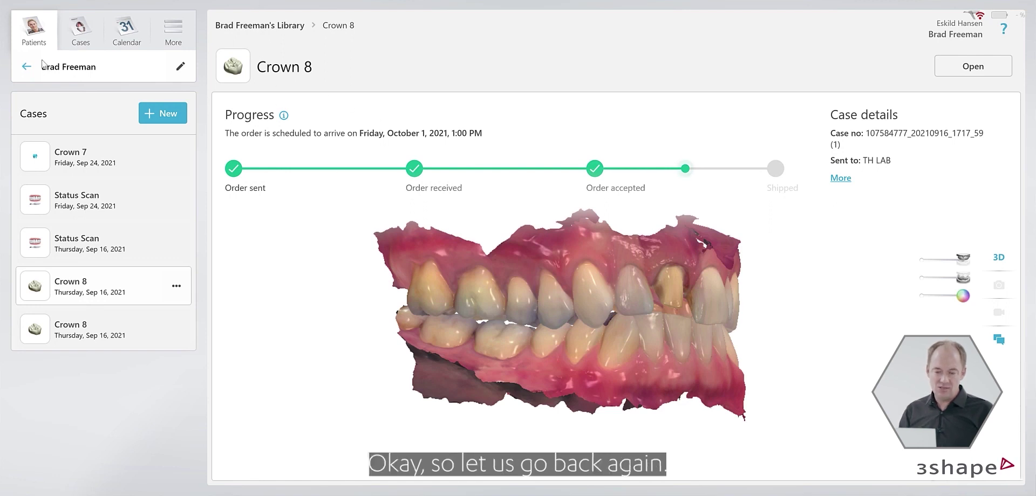
# Step: Return to the patient's library via the Library breadcrumb
pyautogui.click(260, 26)
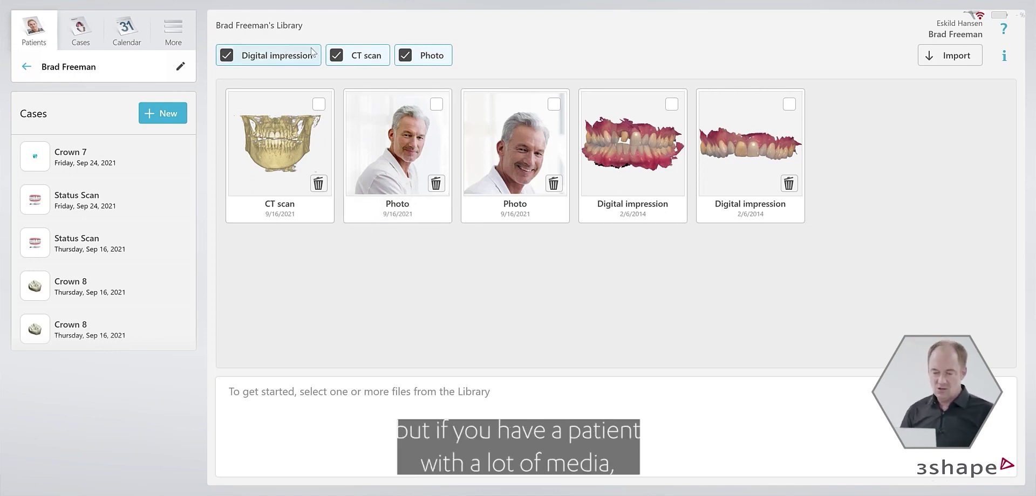
# Step: Filter the library to CT scans only and select the CT scan card
pyautogui.click(282, 57)
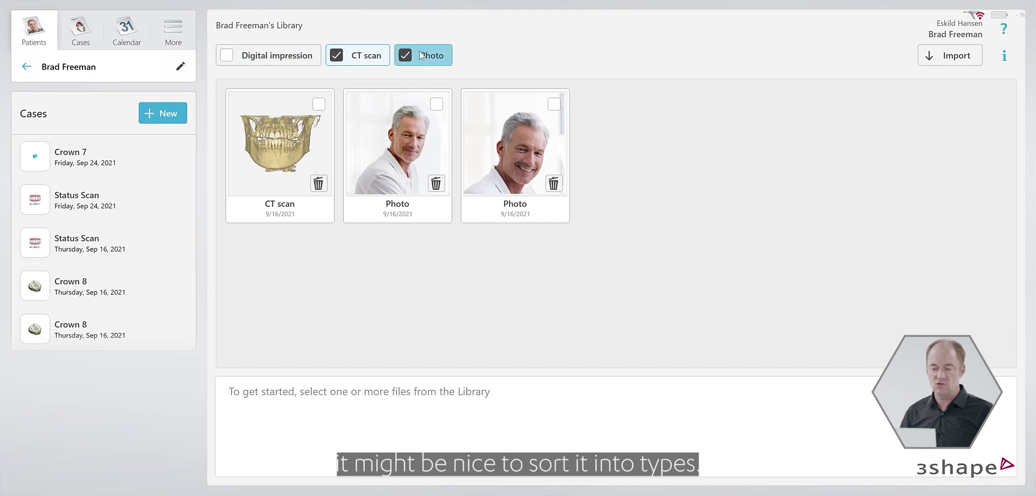
pyautogui.click(426, 55)
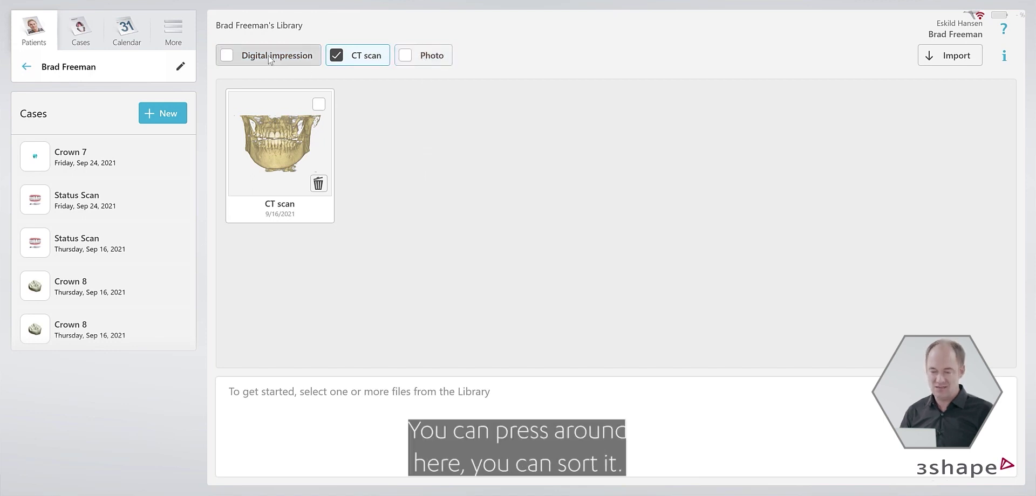
pyautogui.click(408, 59)
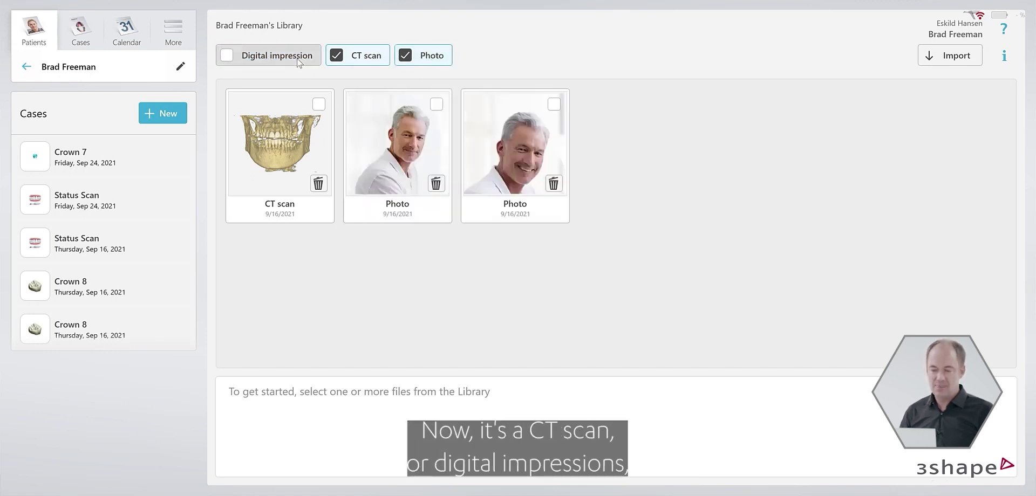
pyautogui.click(269, 55)
pyautogui.click(418, 56)
pyautogui.click(348, 58)
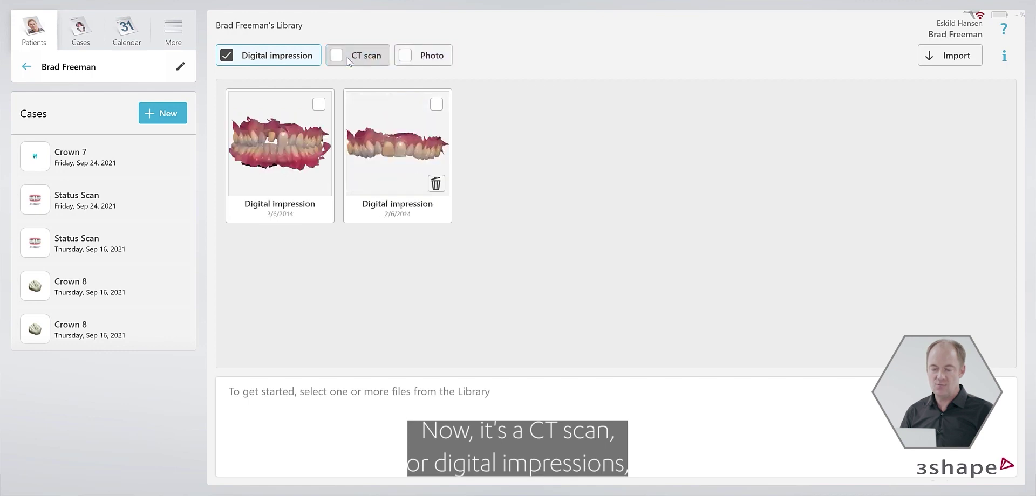
pyautogui.click(267, 56)
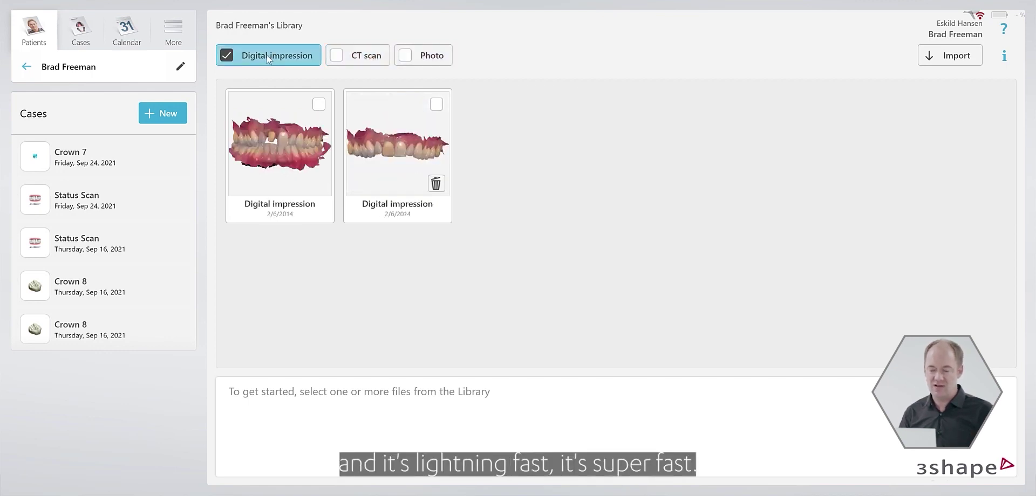
pyautogui.click(347, 56)
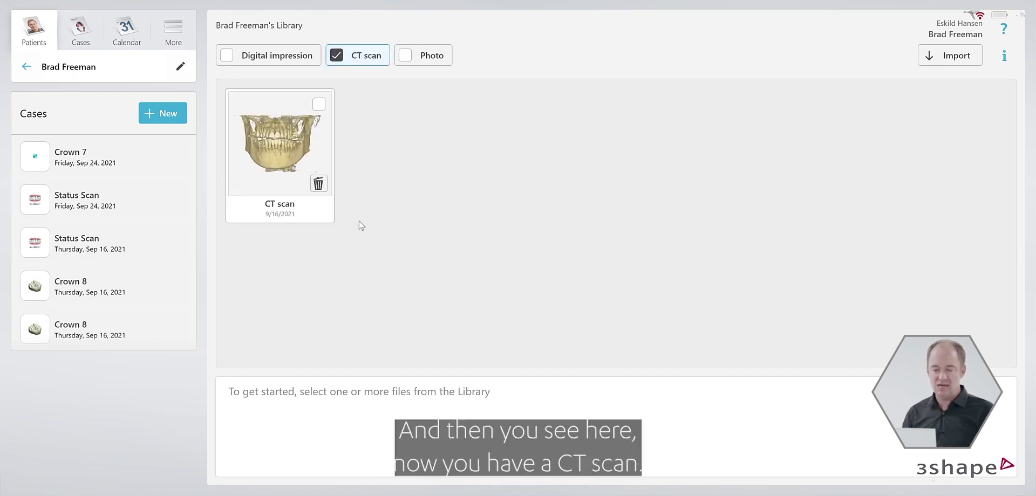
pyautogui.click(277, 141)
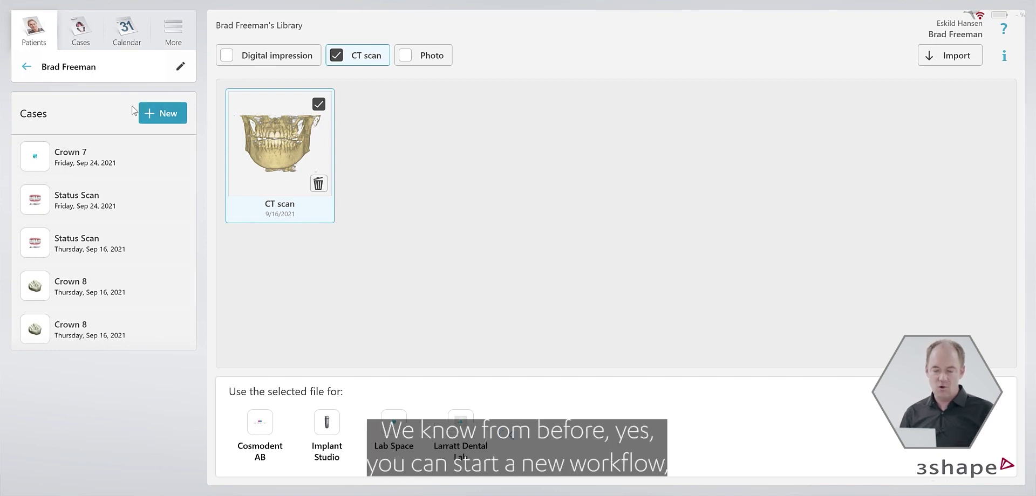
pyautogui.click(167, 112)
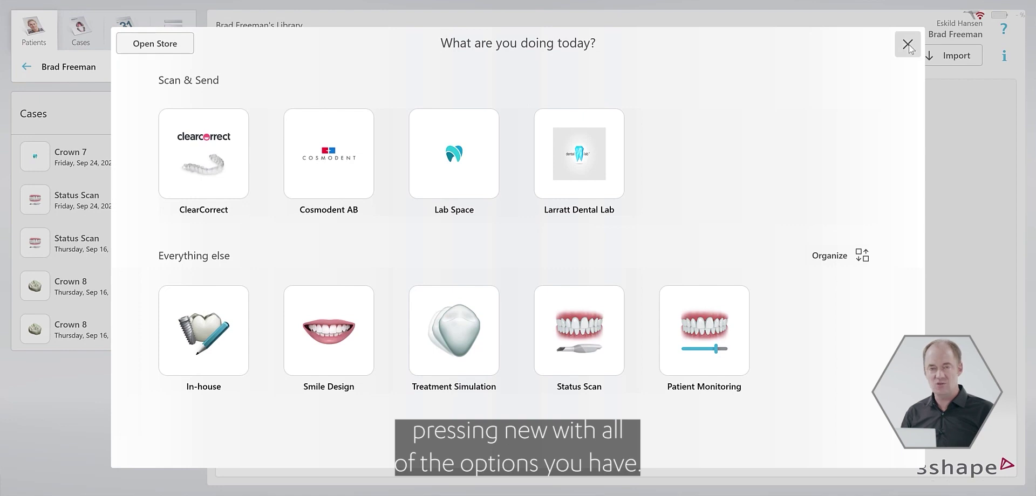
pyautogui.click(908, 44)
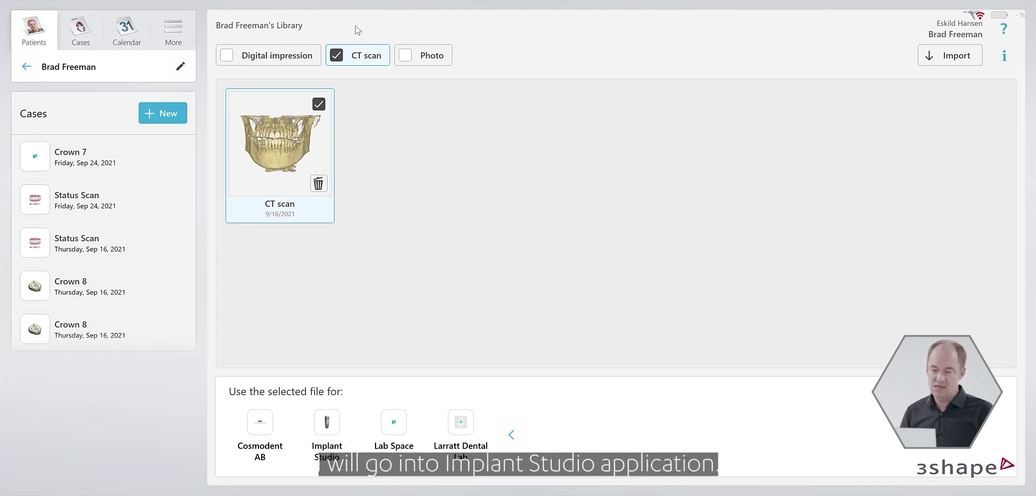
# Step: Show digital impressions, photos and CT scans together, then import from the patient's data folder
pyautogui.click(261, 61)
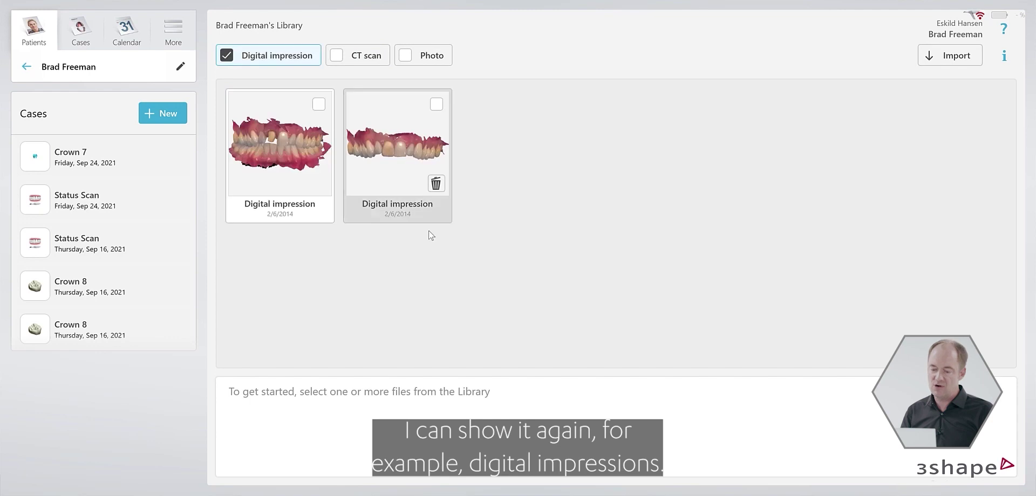
pyautogui.click(290, 144)
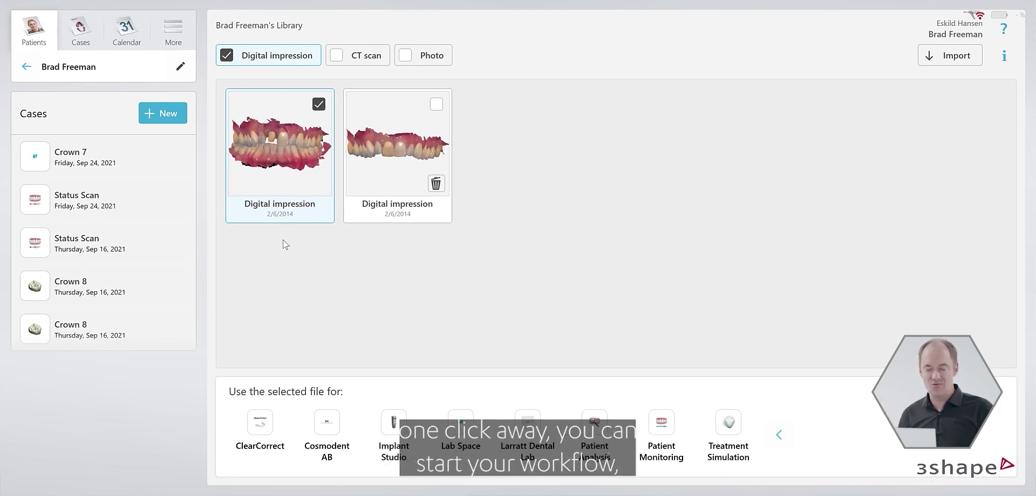
pyautogui.click(318, 104)
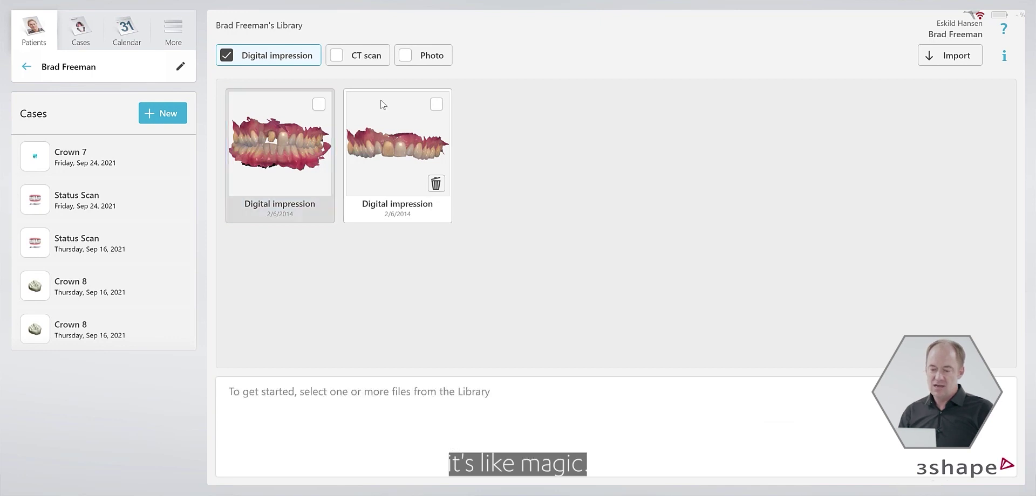
pyautogui.click(410, 56)
pyautogui.click(348, 57)
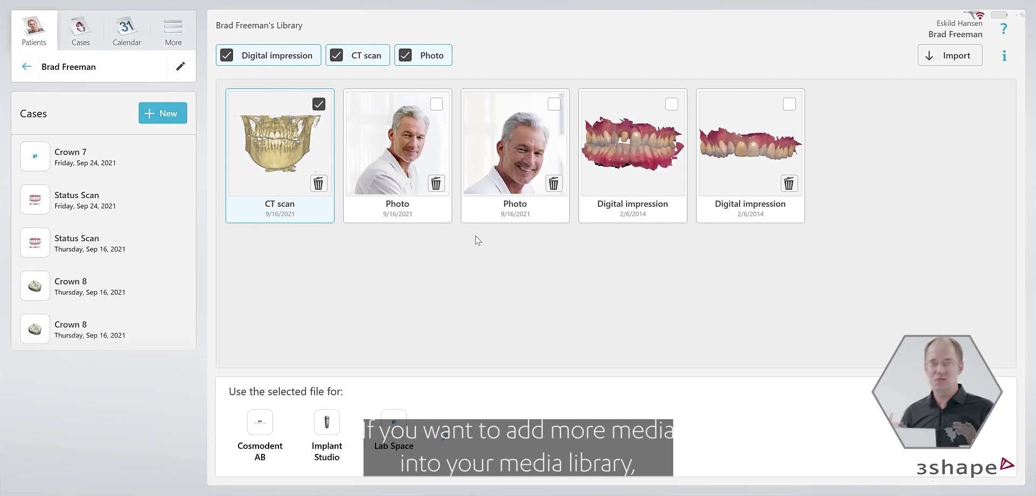
pyautogui.click(956, 58)
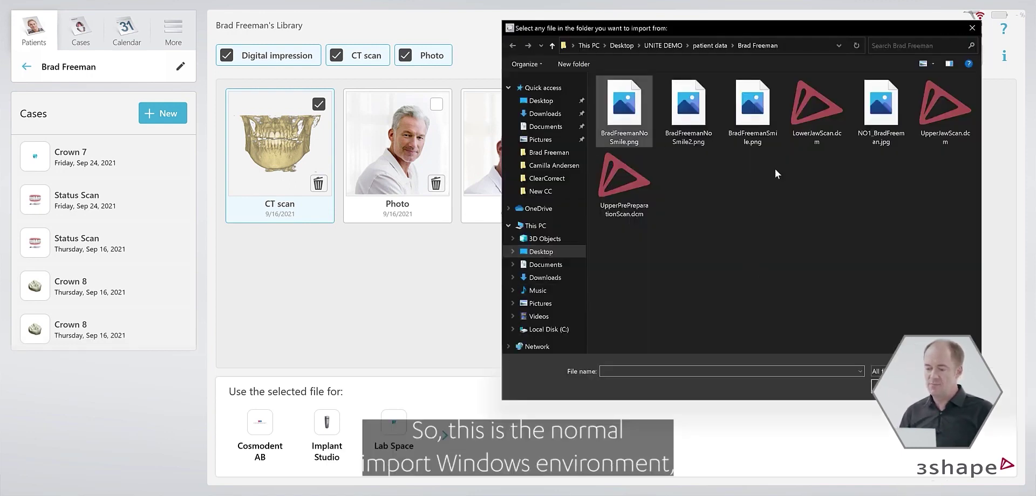
pyautogui.doubleClick(626, 103)
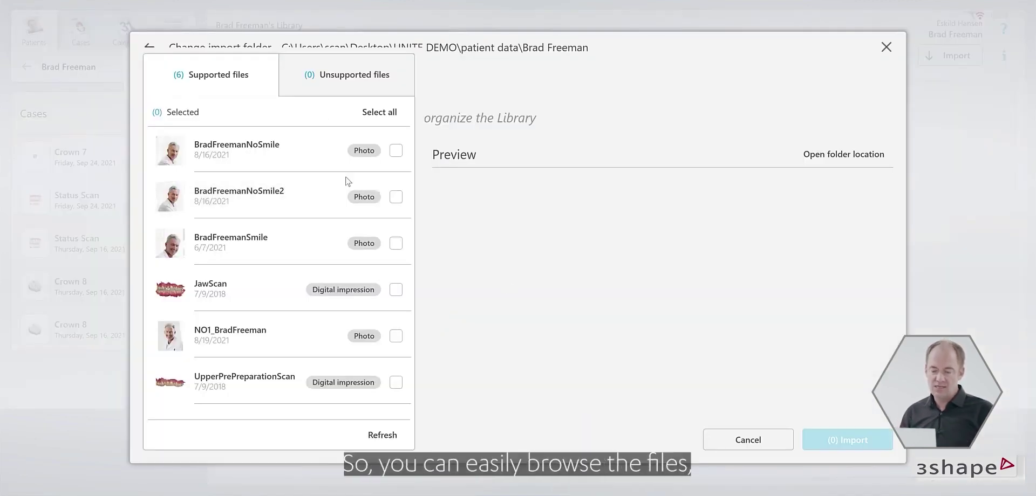
# Step: Mark the smiling white-coat portrait photo and import it into the patient's library
pyautogui.click(268, 257)
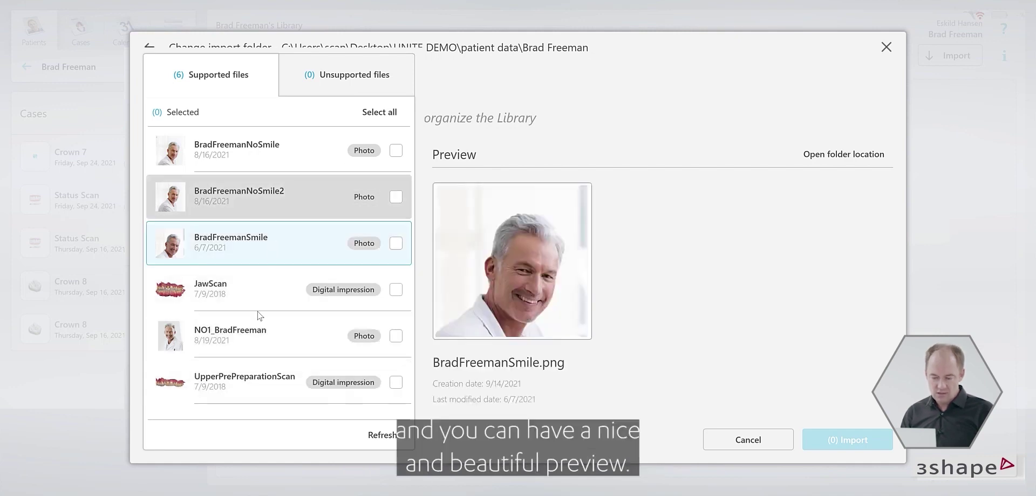
pyautogui.click(372, 337)
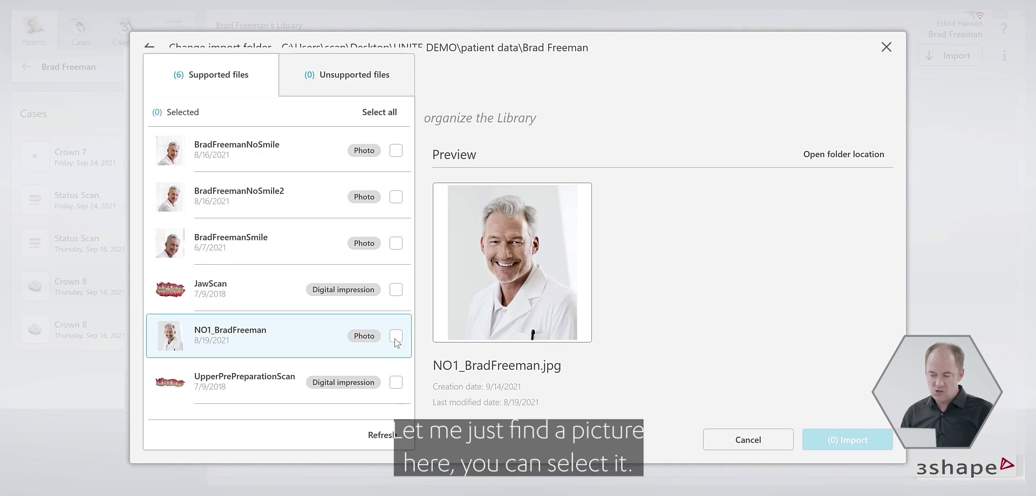
pyautogui.click(396, 338)
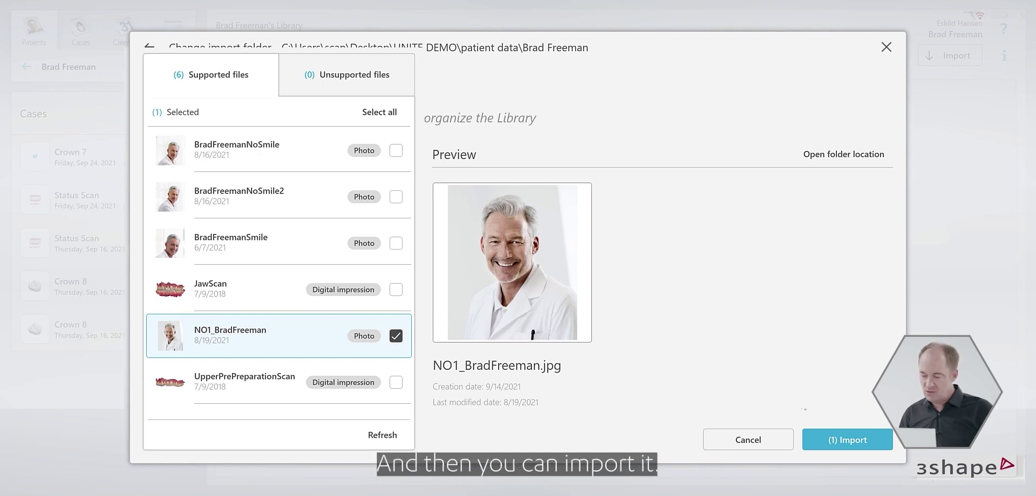
pyautogui.click(839, 438)
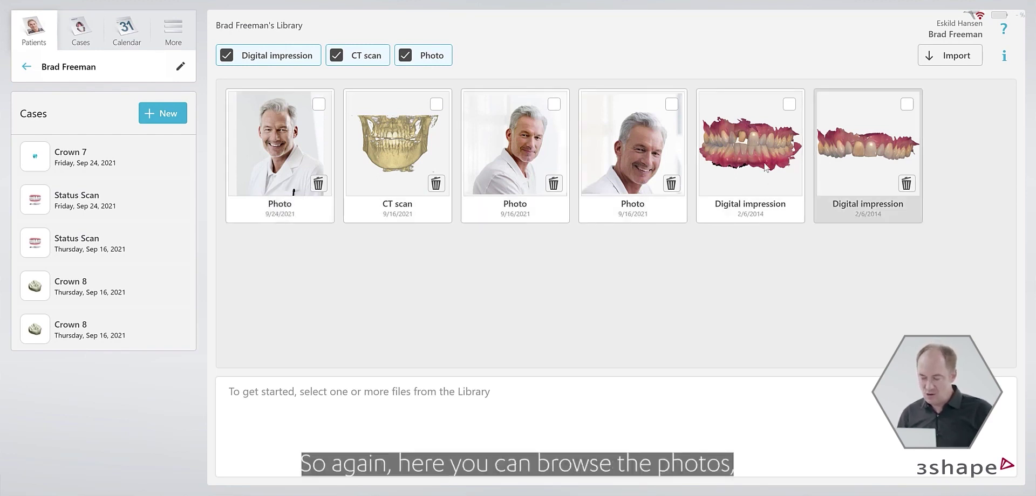
# Step: Hide digital impressions and CT scans, select the new portrait, and launch Smile Design with it
pyautogui.click(289, 54)
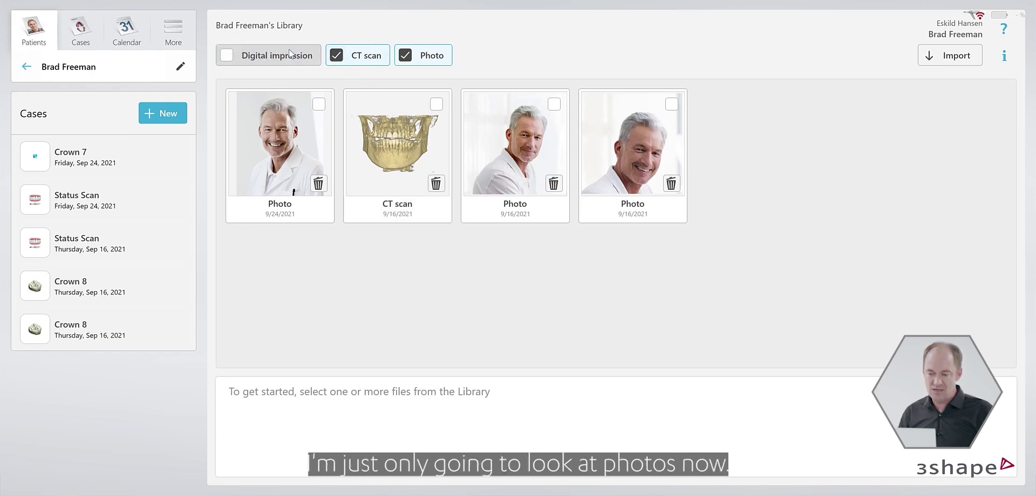
pyautogui.click(335, 56)
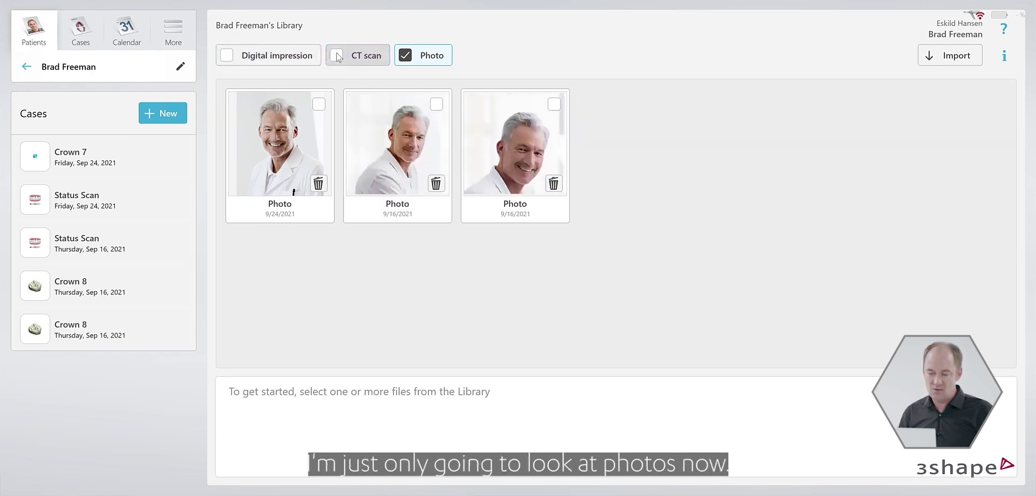
pyautogui.click(295, 135)
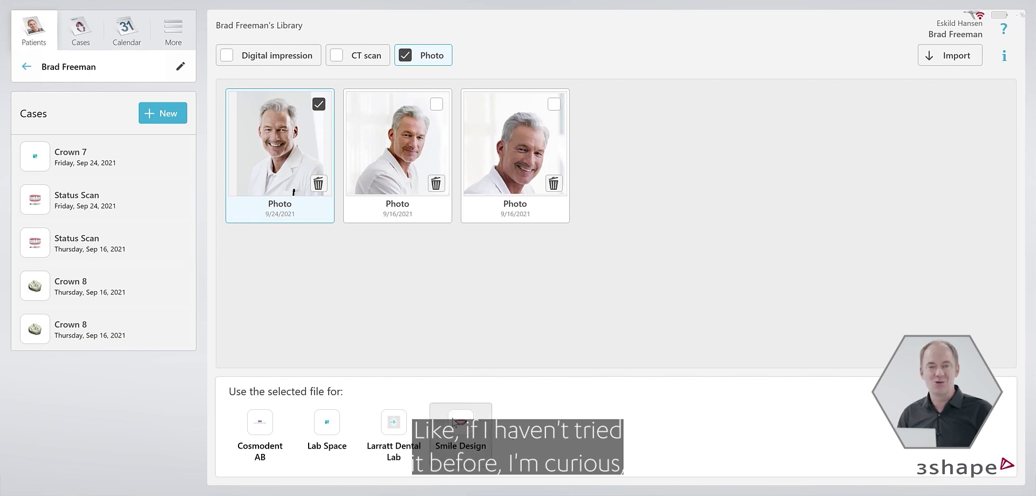
pyautogui.click(458, 429)
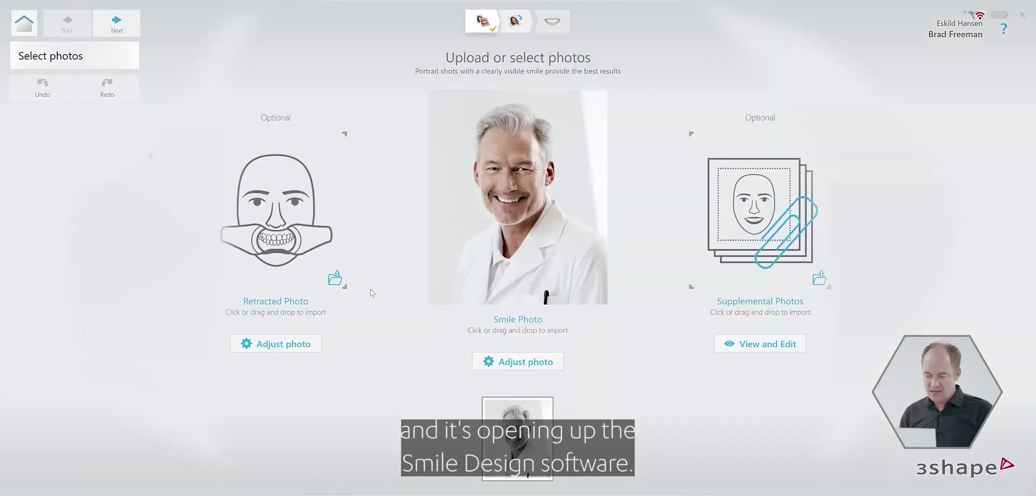
# Step: Raise the smile photo's brightness to 3, apply it, and exit Smile Design
pyautogui.click(517, 362)
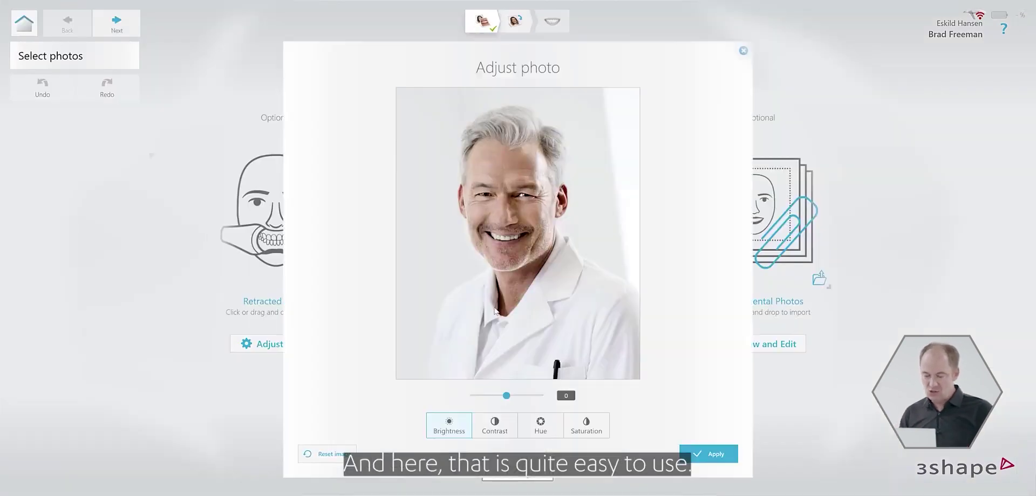
pyautogui.moveTo(540, 395); pyautogui.dragTo(510, 399)
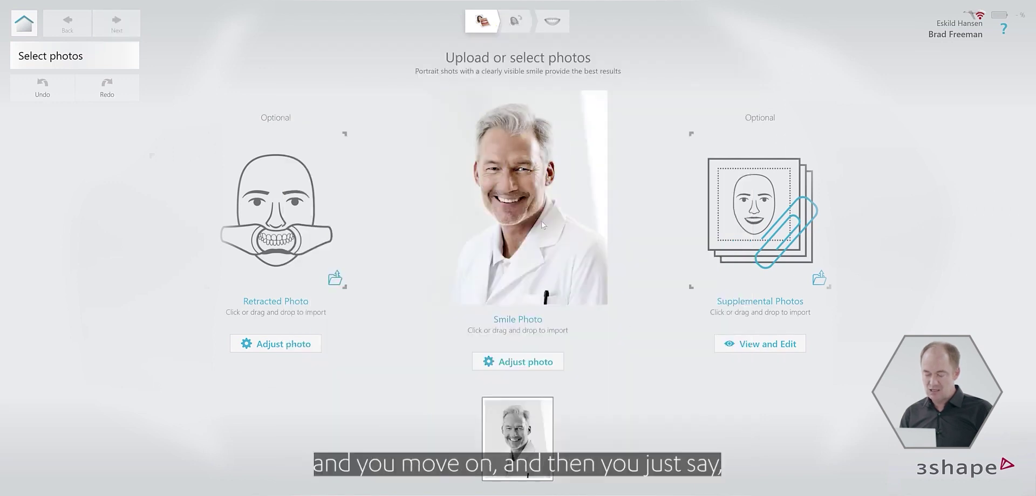
pyautogui.click(711, 456)
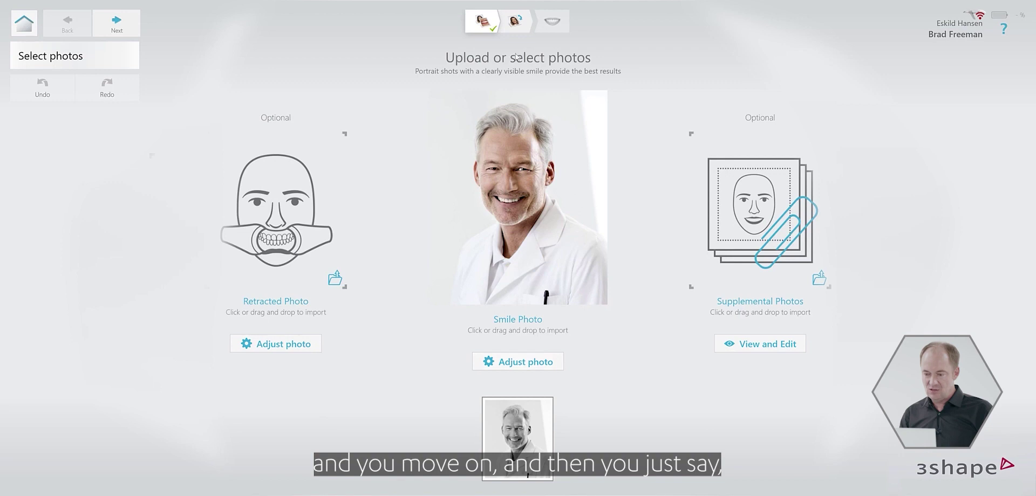
pyautogui.click(513, 30)
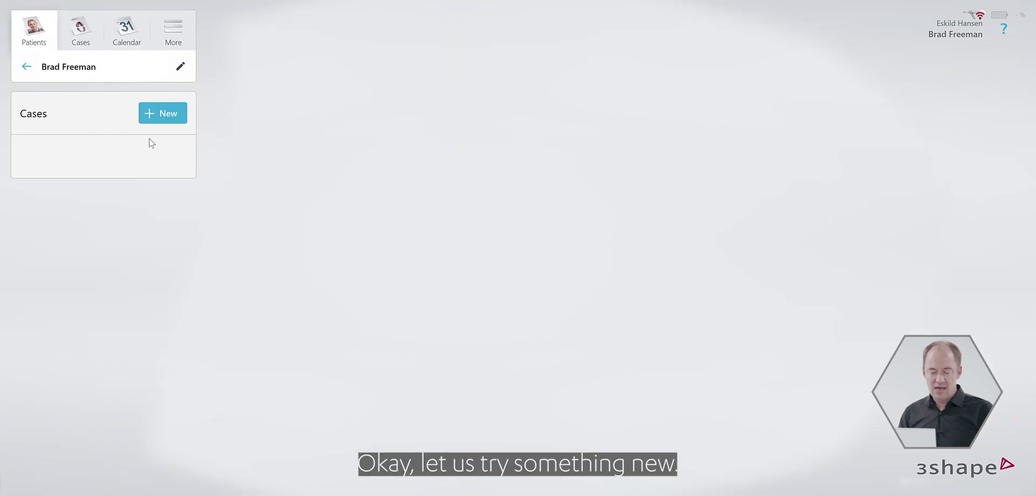
# Step: Return from the patient's page to the Patients overview
pyautogui.click(26, 67)
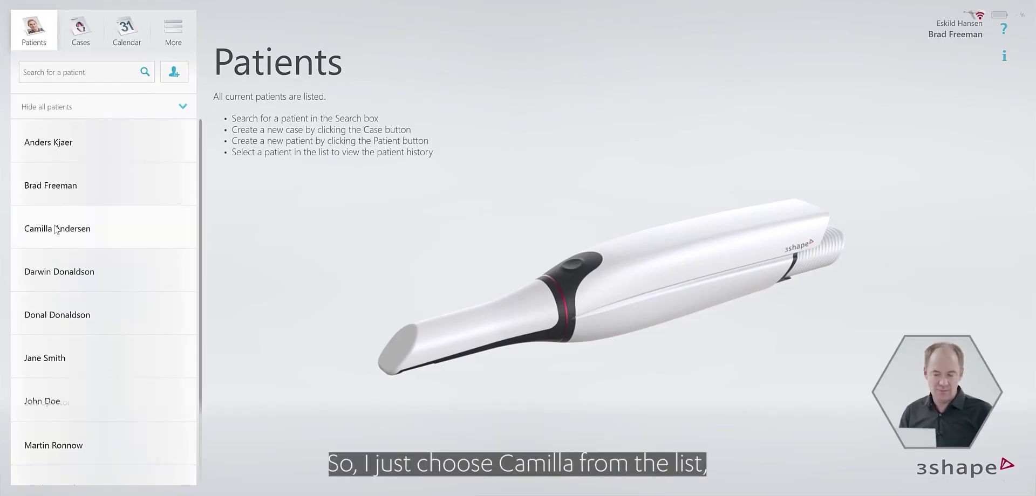
# Step: Open another patient's record and dismiss the new-workflow choices without starting one
pyautogui.click(56, 229)
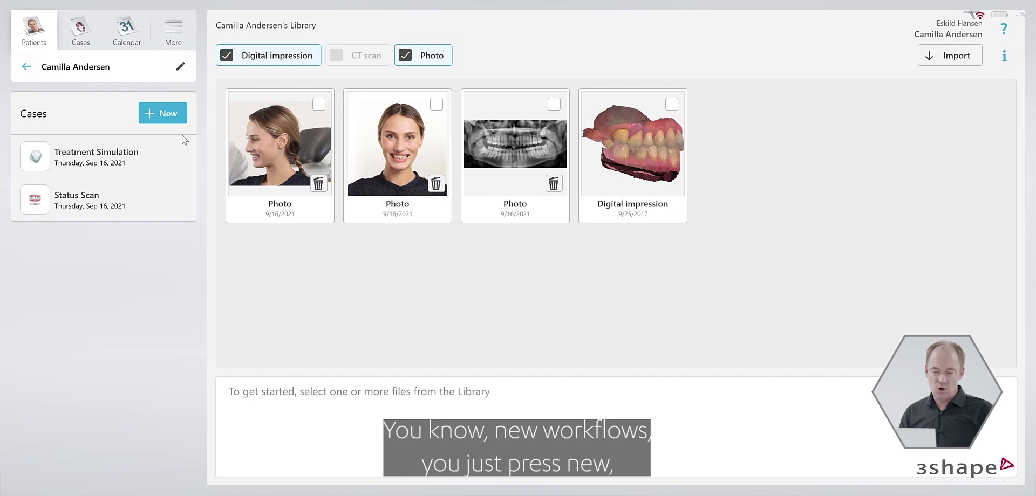
pyautogui.click(148, 112)
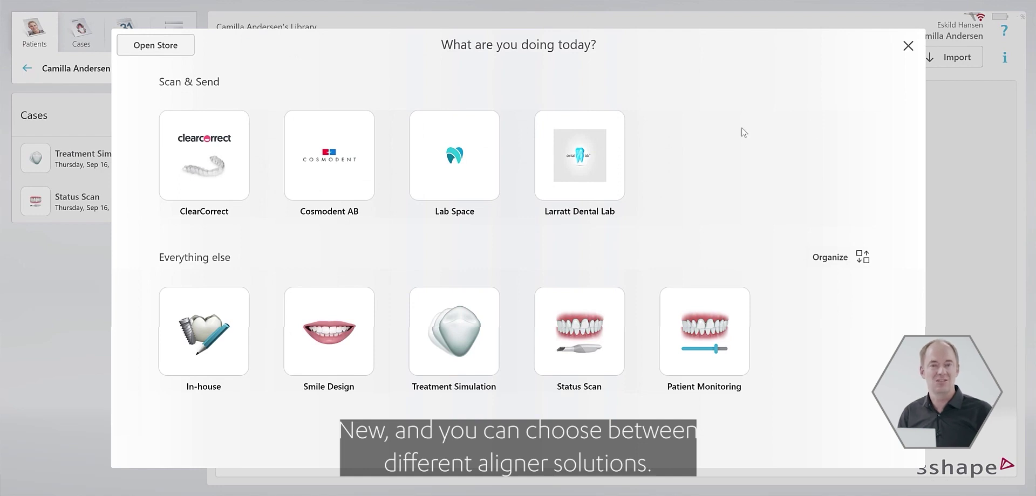
pyautogui.click(908, 46)
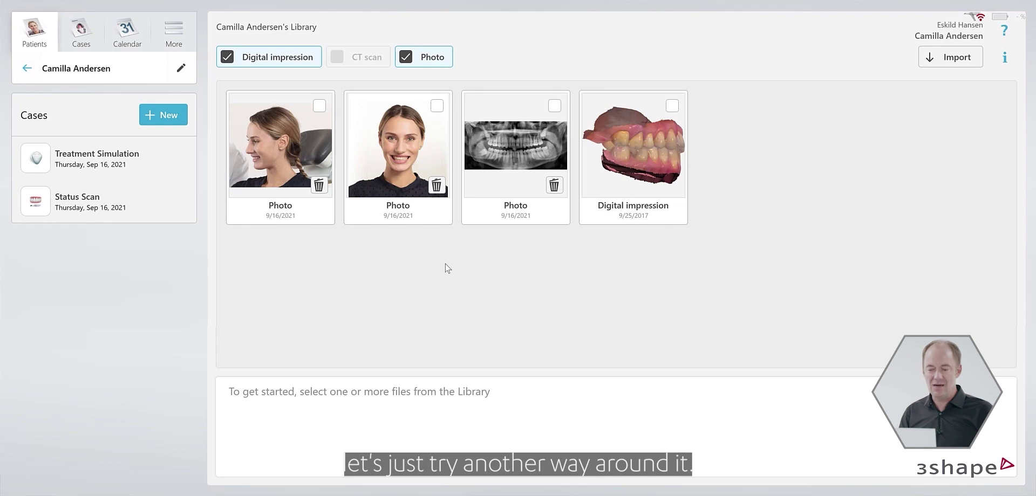
# Step: Select the digital impression scan and start a ClearCorrect order with it
pyautogui.click(648, 152)
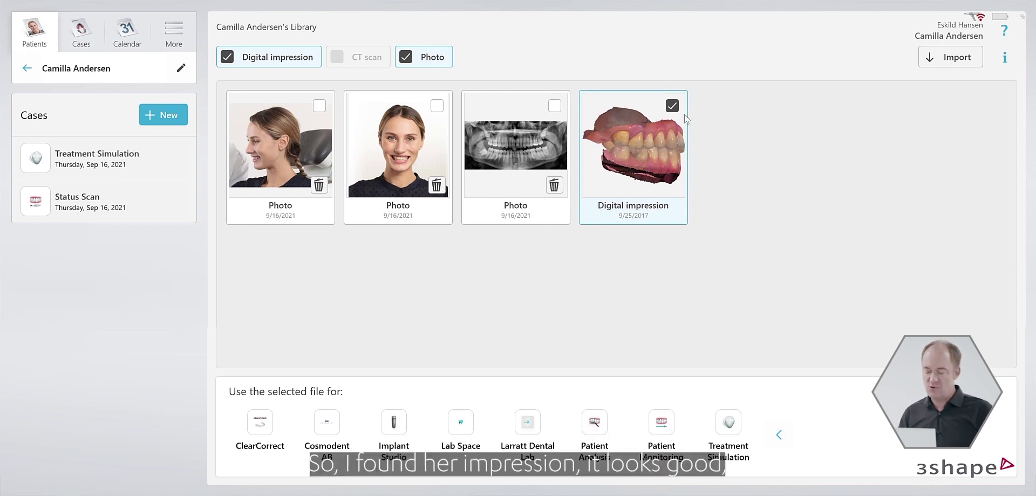
pyautogui.click(259, 425)
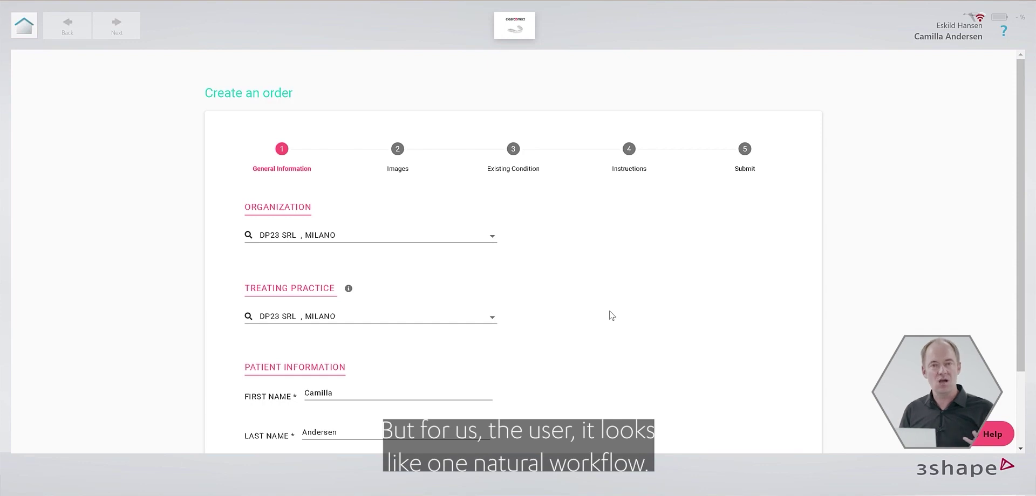
# Step: Set the patient's gender to Female and proceed to the Images step, checking the attached STL scans
pyautogui.scroll(-3, 680, 319)
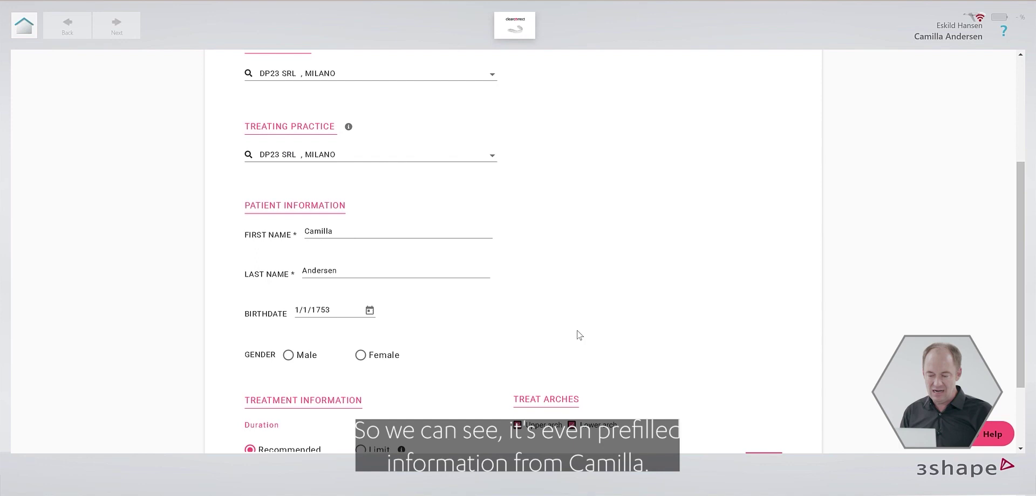
pyautogui.scroll(-2, 658, 402)
pyautogui.click(360, 266)
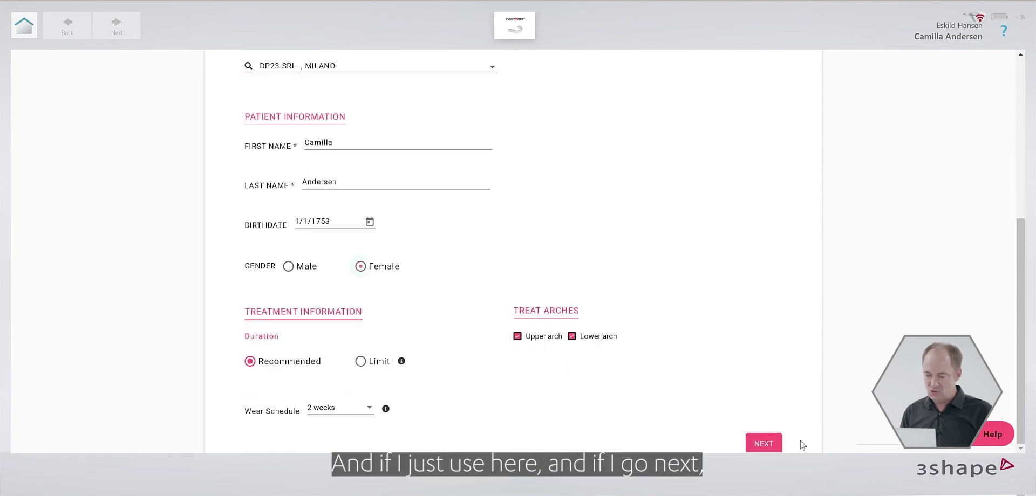
pyautogui.click(770, 447)
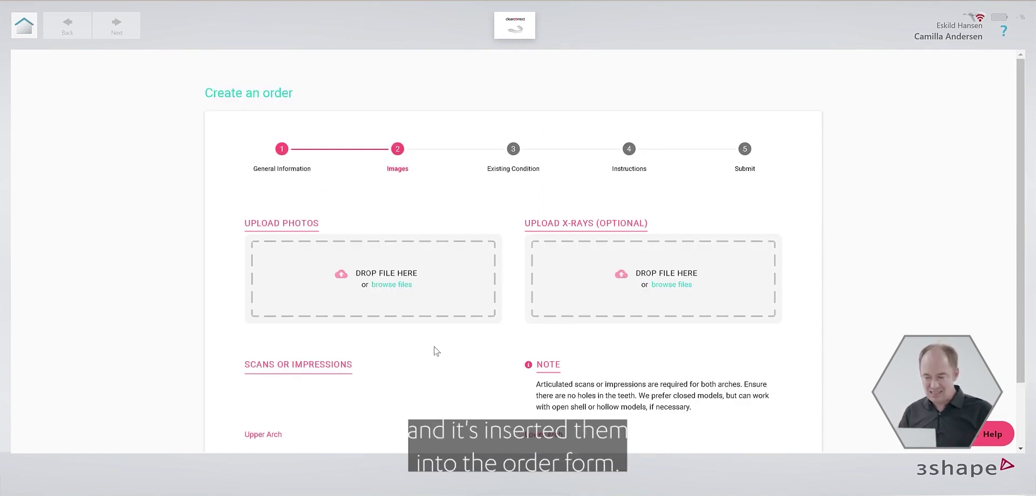
pyautogui.scroll(-2, 431, 394)
pyautogui.scroll(-2, 431, 393)
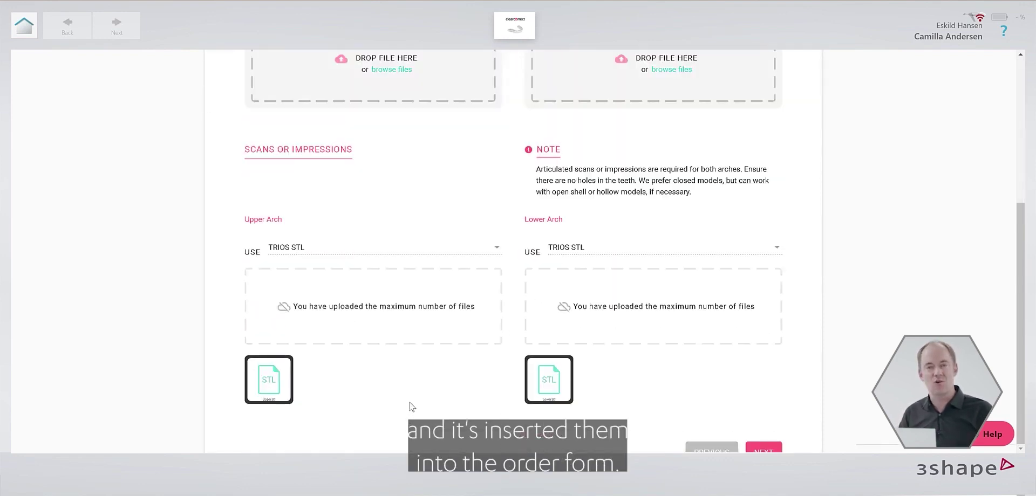
pyautogui.scroll(4, 411, 406)
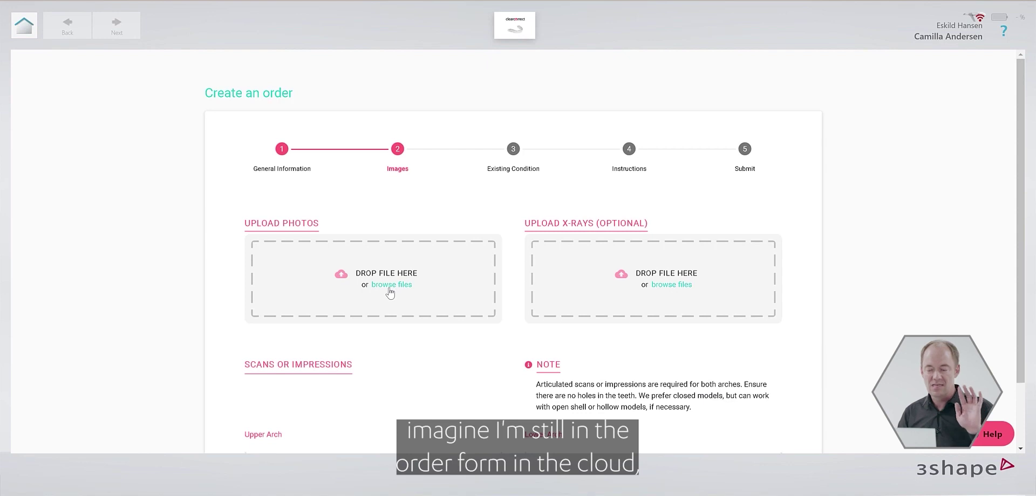
# Step: Attach the profile photo and the smiling front-facing photo to the order
pyautogui.click(390, 292)
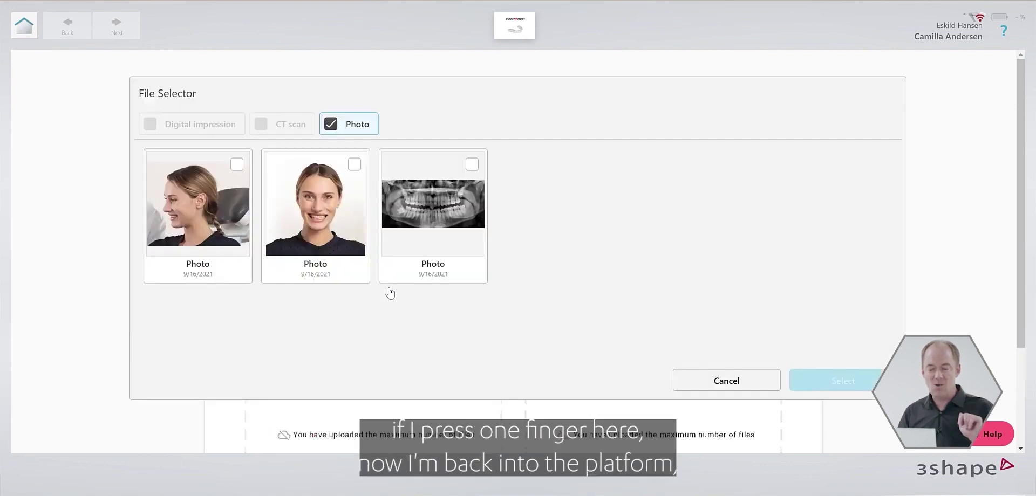
pyautogui.click(234, 167)
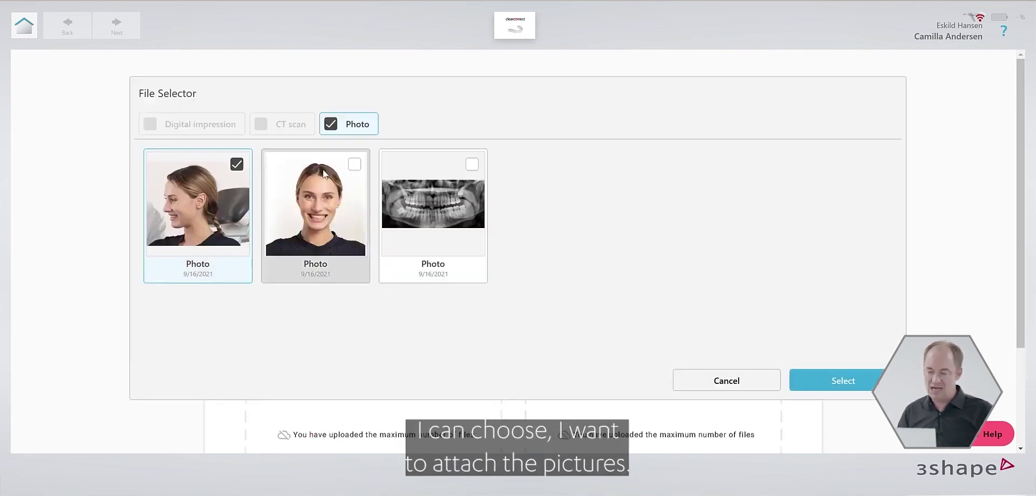
pyautogui.click(353, 164)
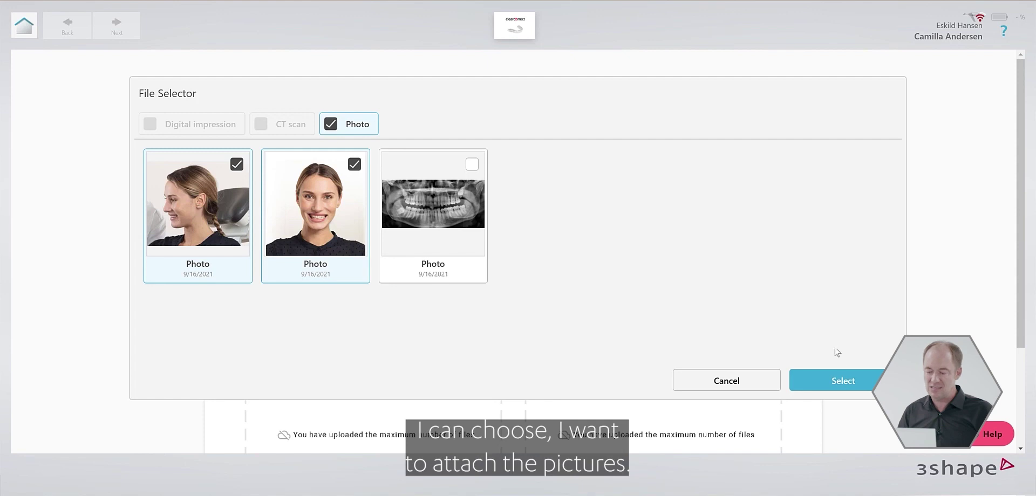
pyautogui.click(837, 381)
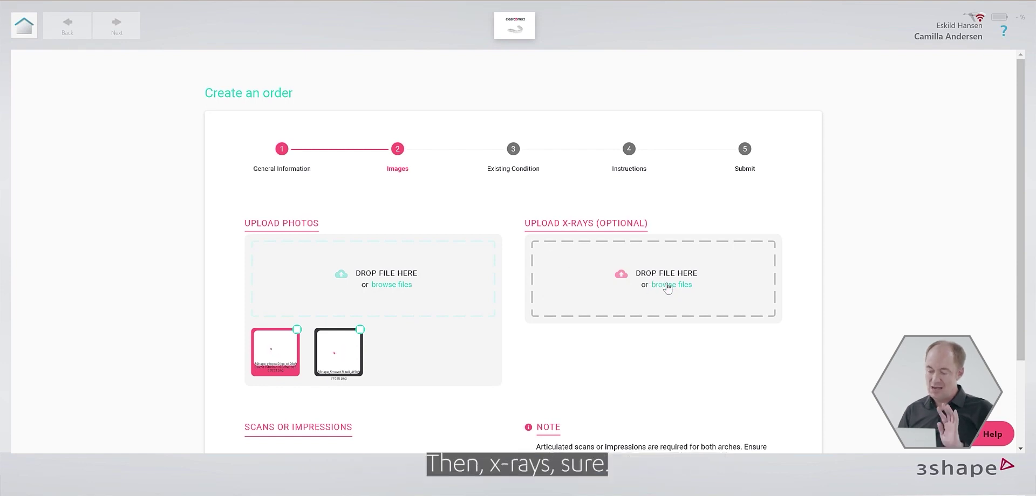
# Step: Attach the panoramic X-ray from the patient's library to the order
pyautogui.click(669, 285)
pyautogui.click(460, 178)
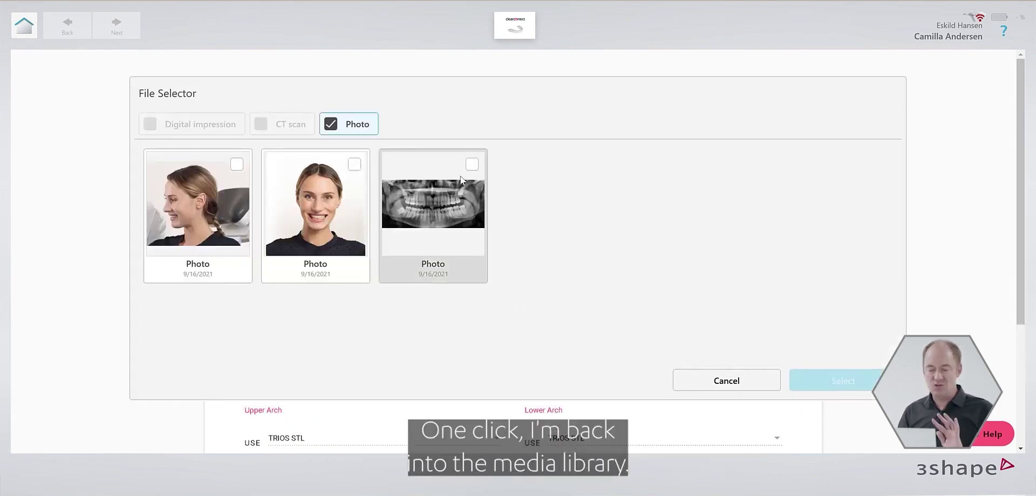
pyautogui.click(862, 382)
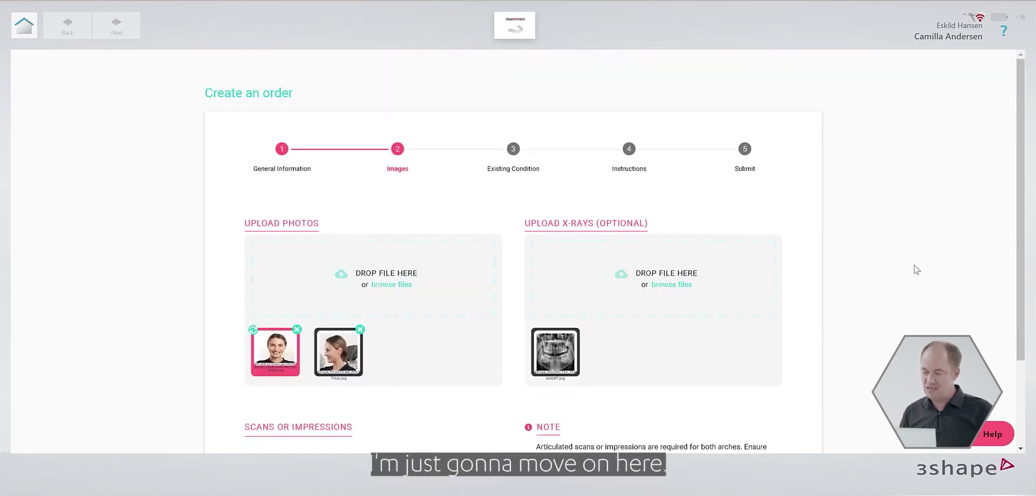
# Step: Pass Existing Condition and mark teeth 11 and 21 as not to be moved
pyautogui.scroll(-5, 917, 275)
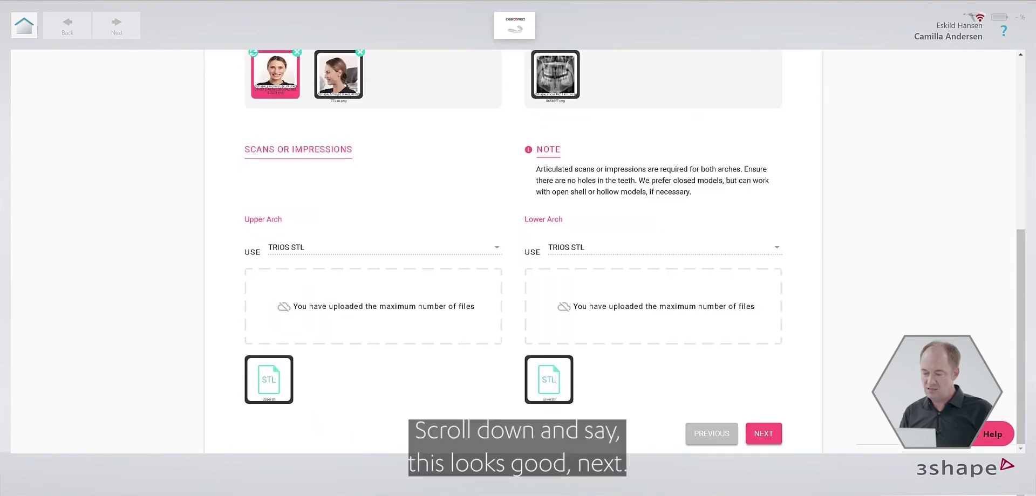
pyautogui.click(766, 436)
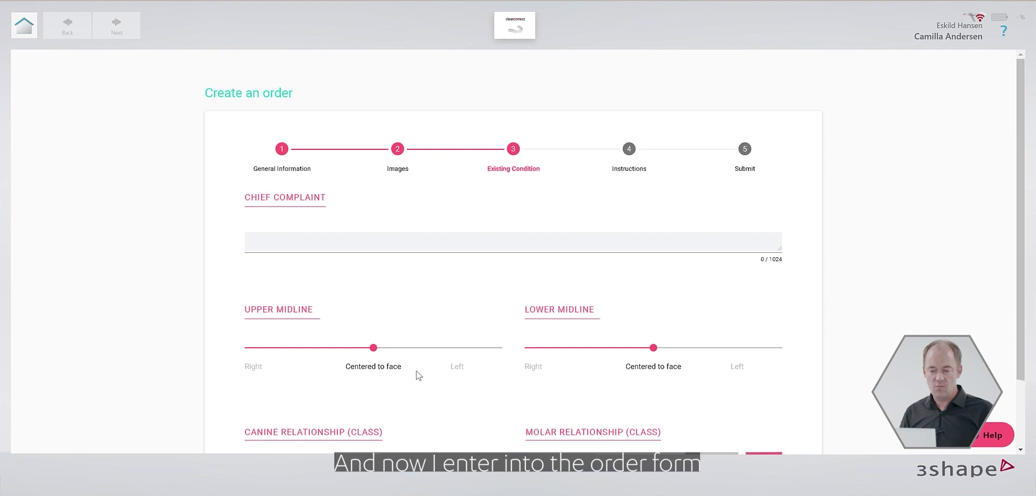
pyautogui.scroll(-2, 416, 376)
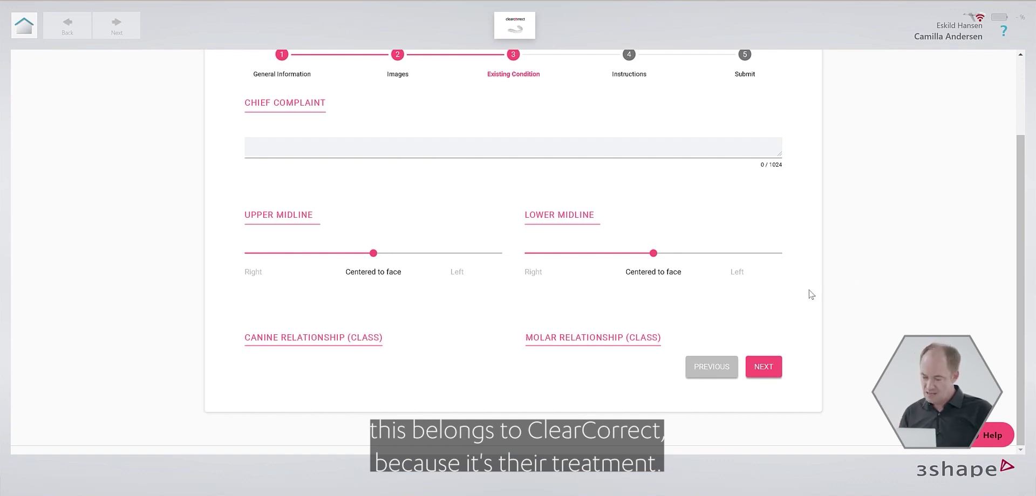
pyautogui.click(765, 366)
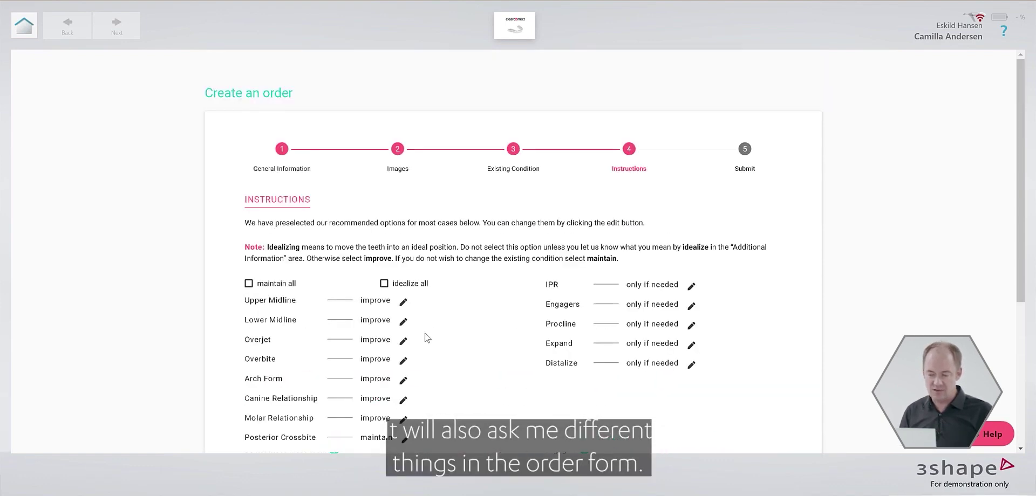
pyautogui.scroll(-3, 425, 332)
pyautogui.click(296, 398)
pyautogui.click(310, 398)
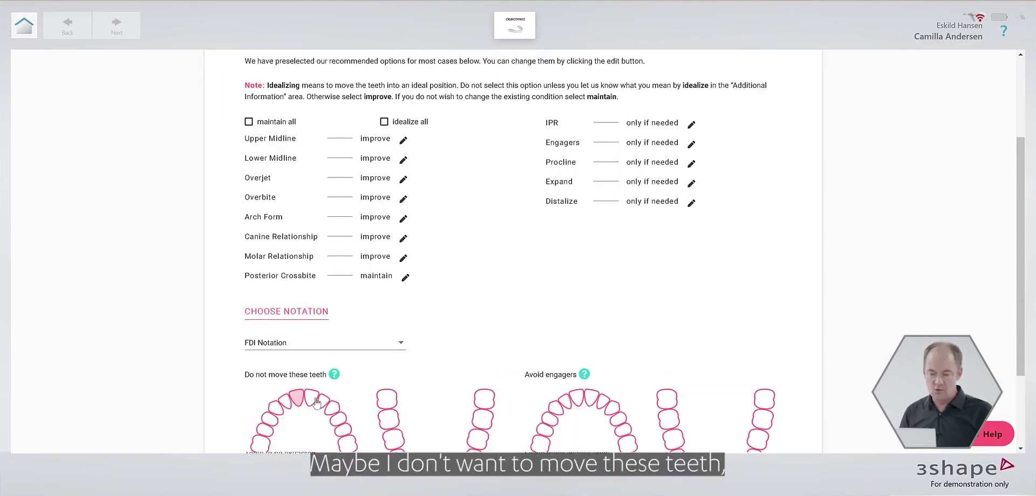
pyautogui.scroll(-6, 669, 411)
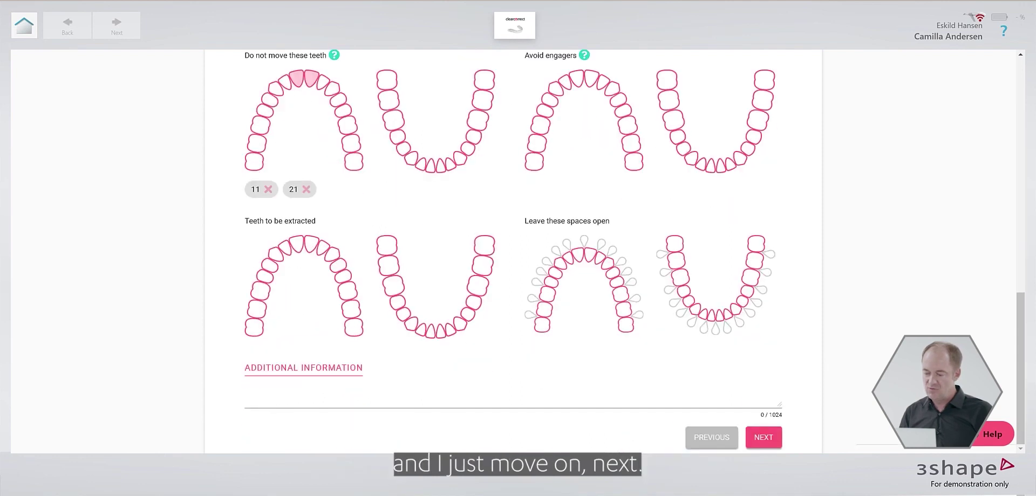
# Step: Accept the informed consent, terms and privacy policy, then submit the ClearCorrect order
pyautogui.click(762, 439)
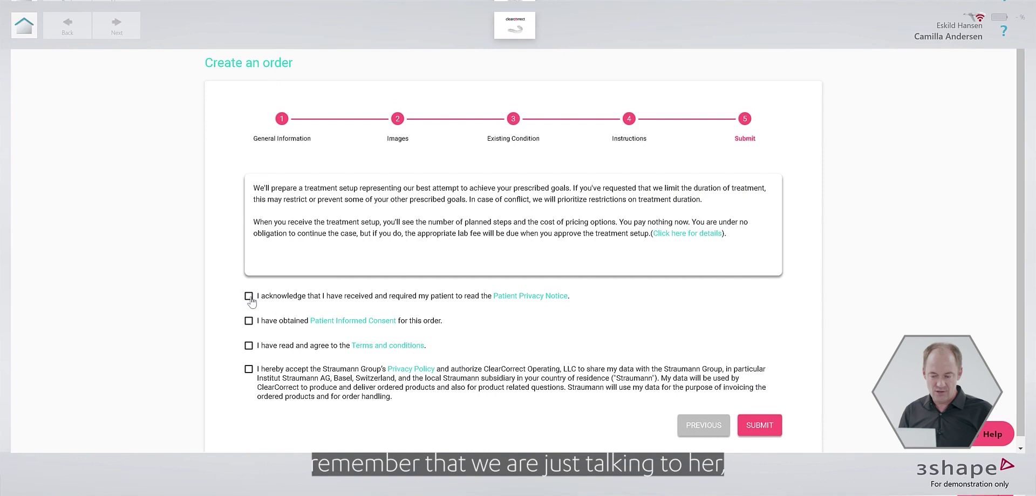
pyautogui.click(249, 321)
pyautogui.click(249, 346)
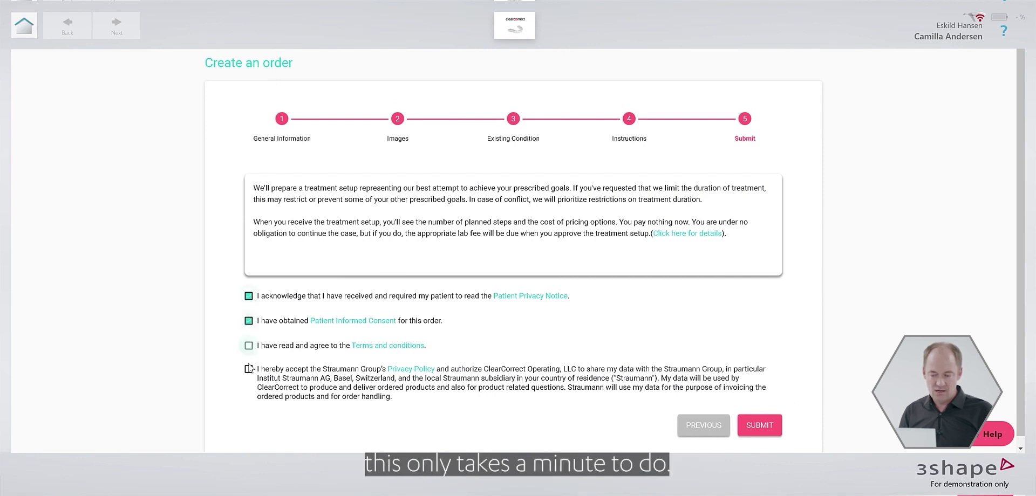
pyautogui.click(248, 370)
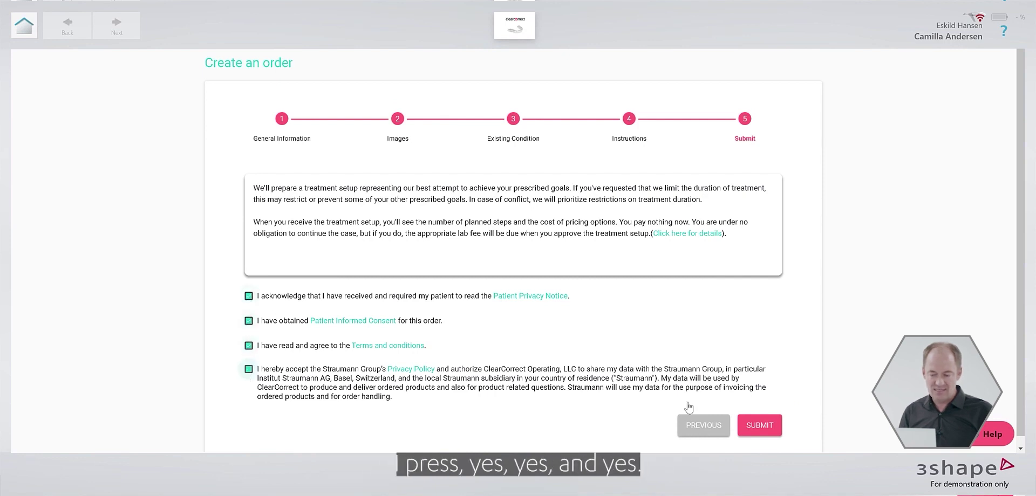
pyautogui.click(767, 427)
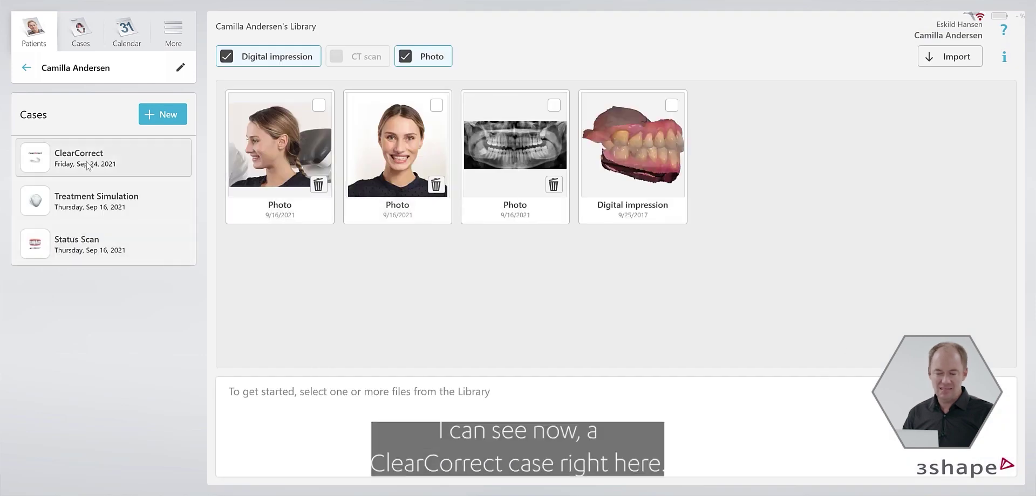
# Step: Preview the submitted ClearCorrect case in the Cases list and open its details
pyautogui.click(89, 156)
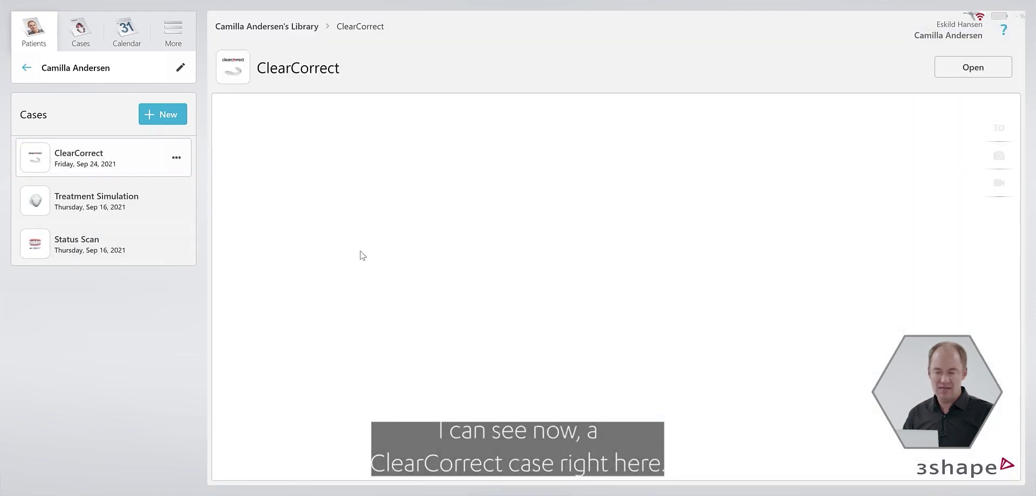
pyautogui.click(949, 67)
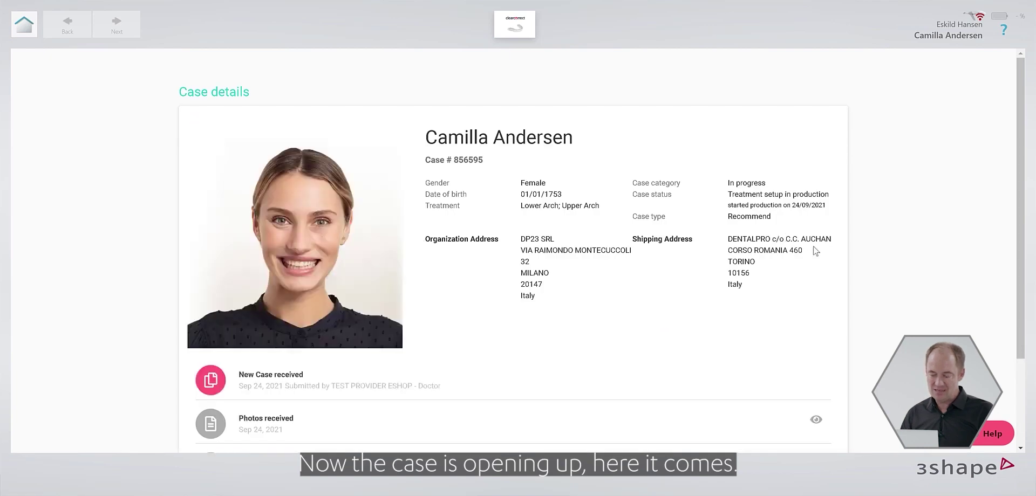
# Step: View the received X-ray from the case History full size, then close it and return to the library
pyautogui.scroll(-5, 873, 255)
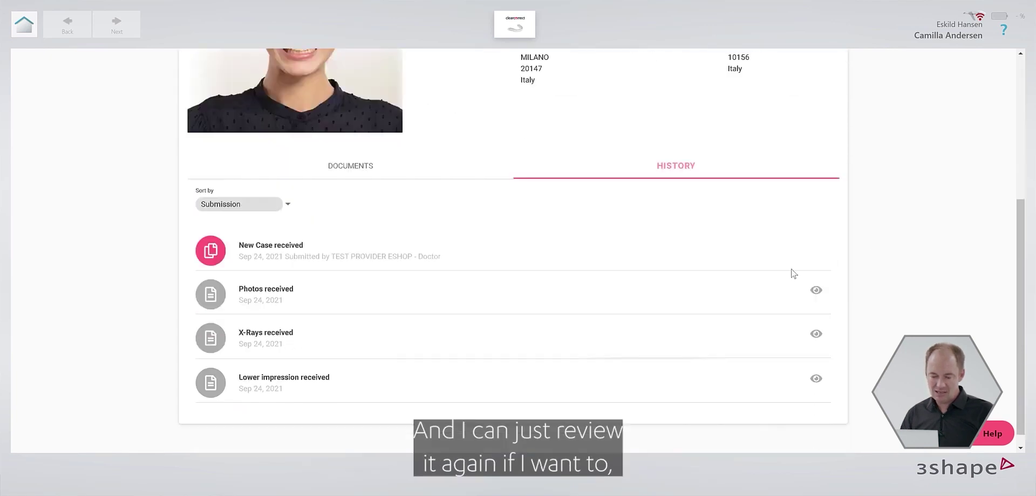
pyautogui.click(815, 323)
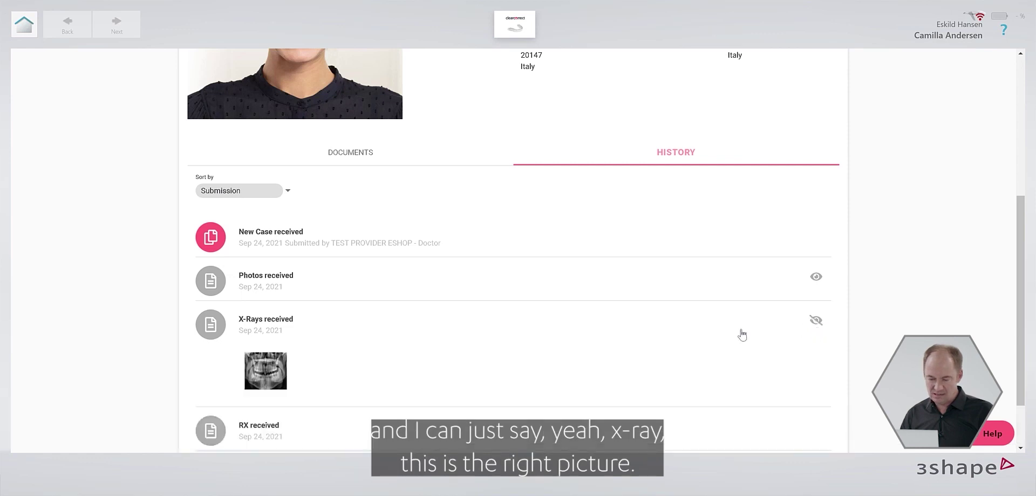
pyautogui.click(268, 368)
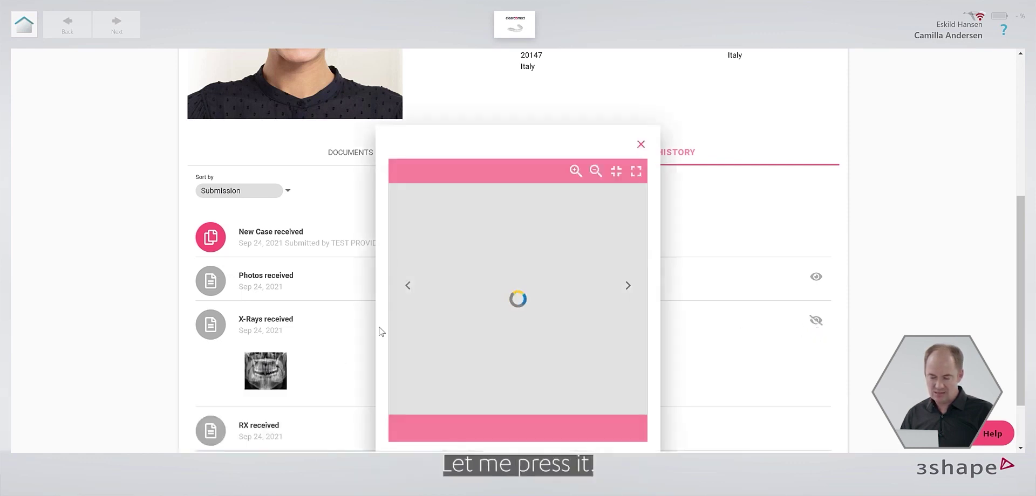
pyautogui.click(333, 264)
pyautogui.scroll(-1, 311, 261)
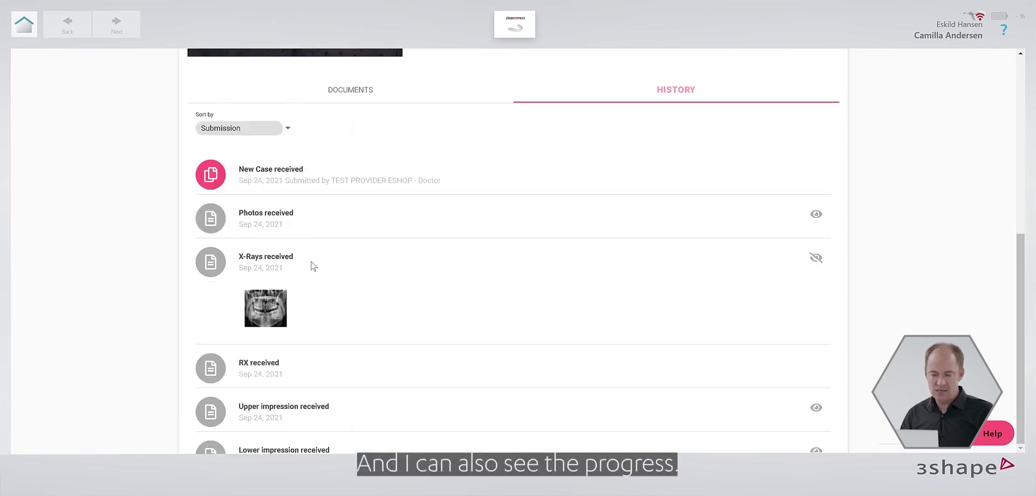
pyautogui.scroll(5, 310, 261)
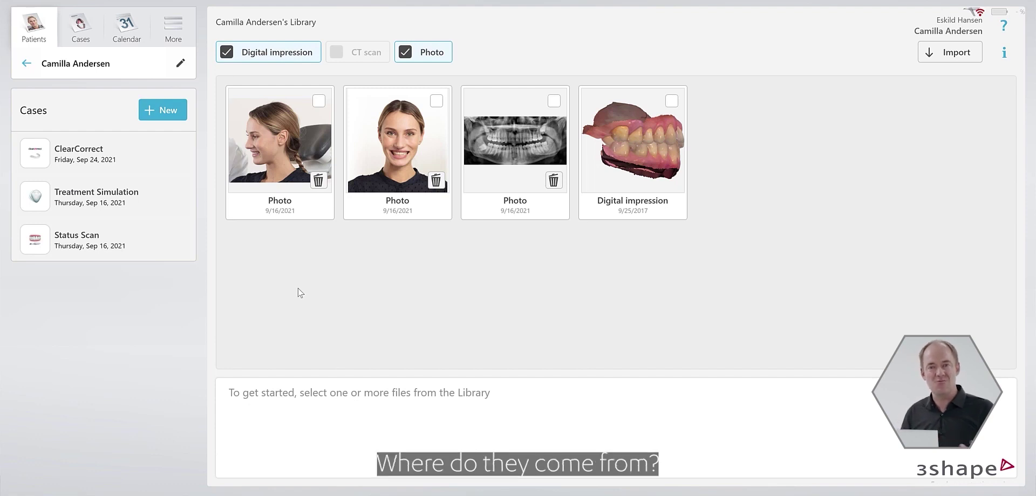
# Step: From the new-case dialog, open the Unite Store listing all apps and labs
pyautogui.click(169, 109)
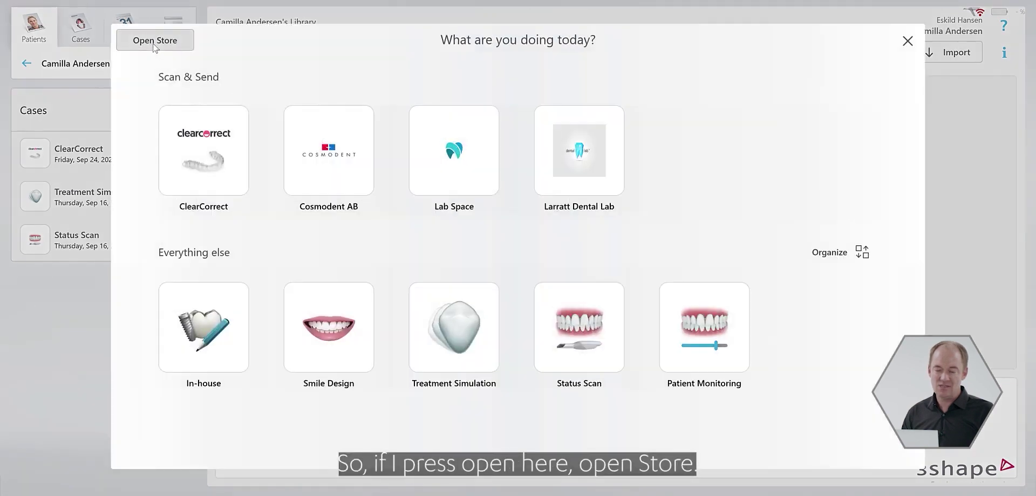
pyautogui.click(156, 41)
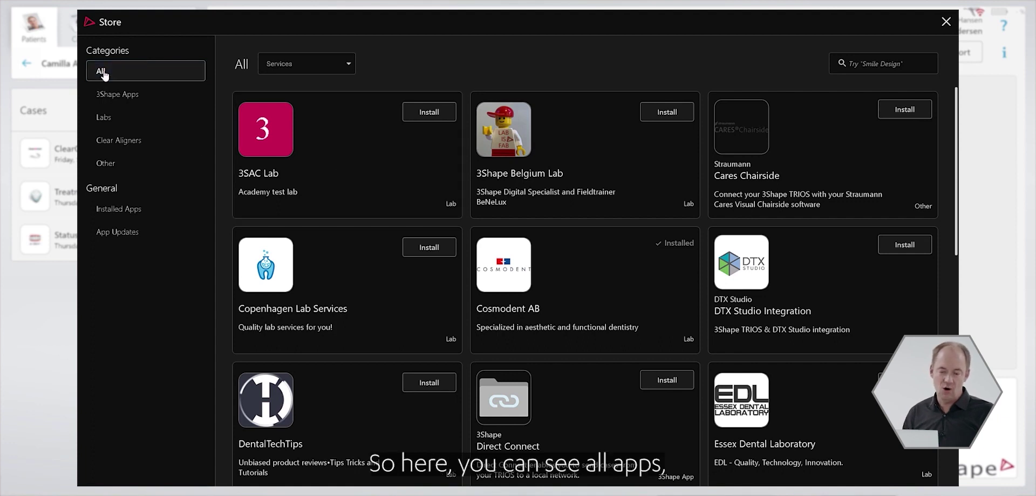
# Step: Filter the Store by 3Shape Apps, then Clear Aligners, finishing on the Labs category
pyautogui.click(118, 93)
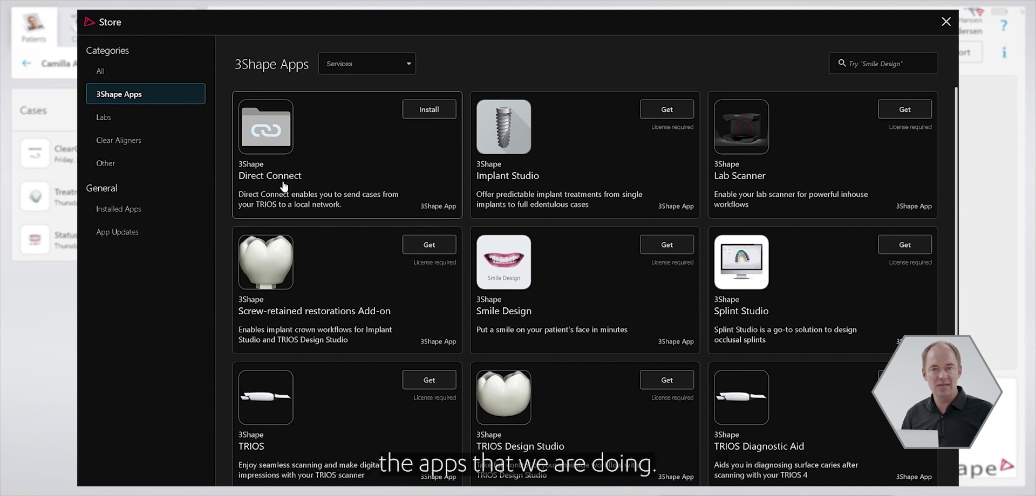
pyautogui.click(121, 142)
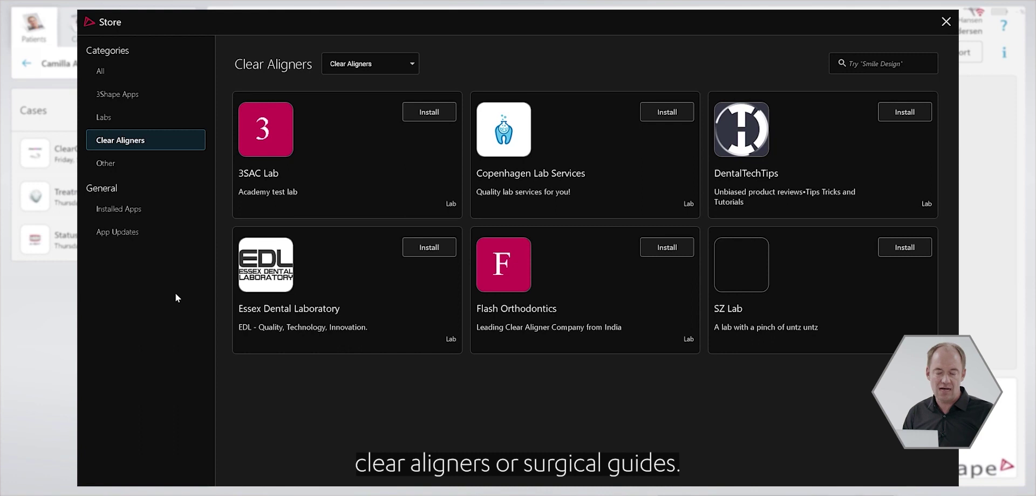
pyautogui.click(128, 124)
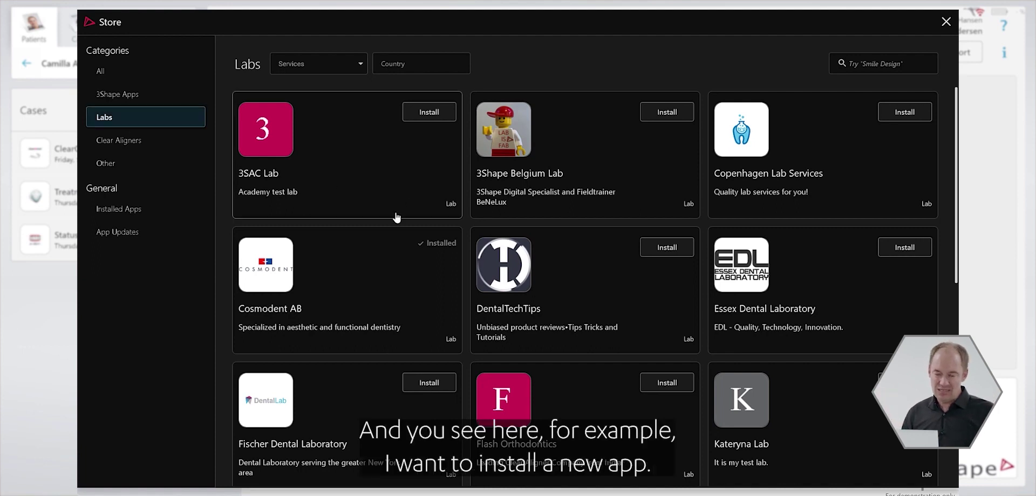
# Step: Open TH LAB's details page in the Labs list and browse through its enlarged photos
pyautogui.scroll(-7, 391, 237)
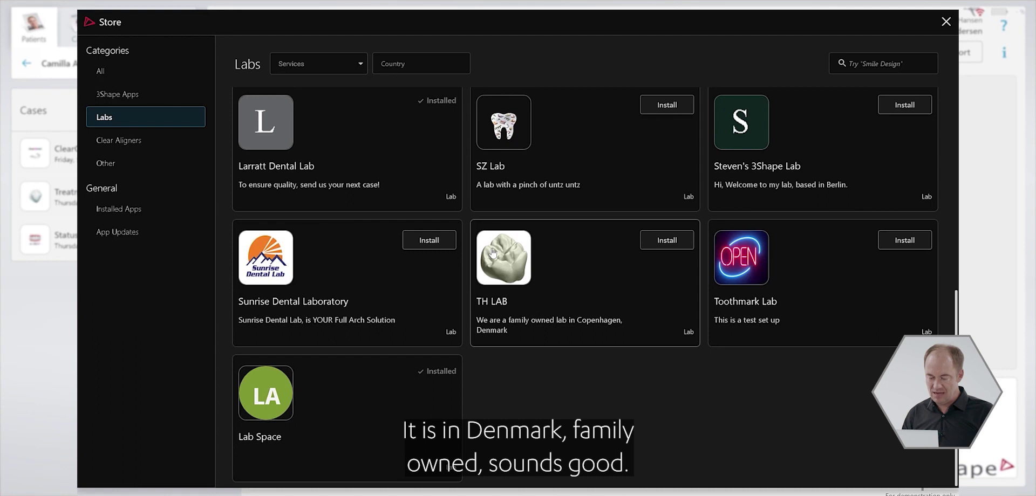
pyautogui.click(492, 252)
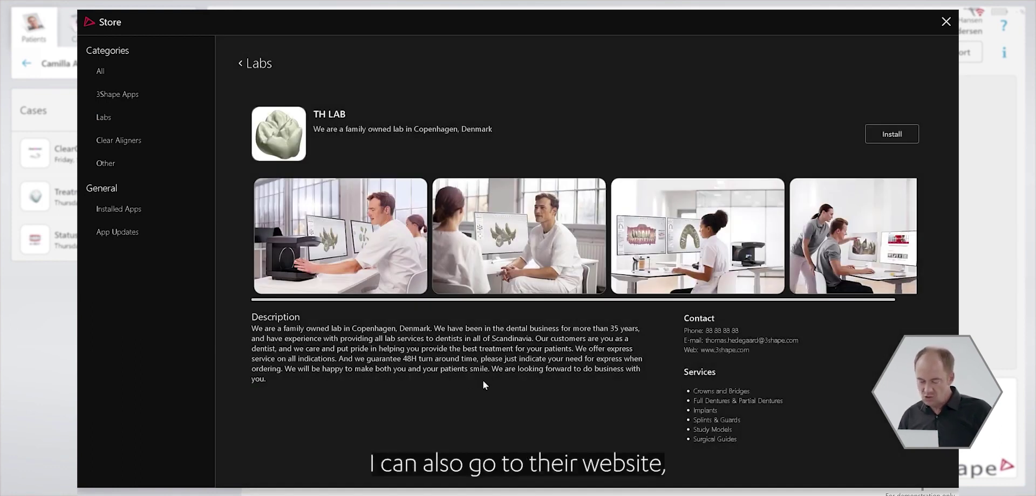
pyautogui.click(331, 239)
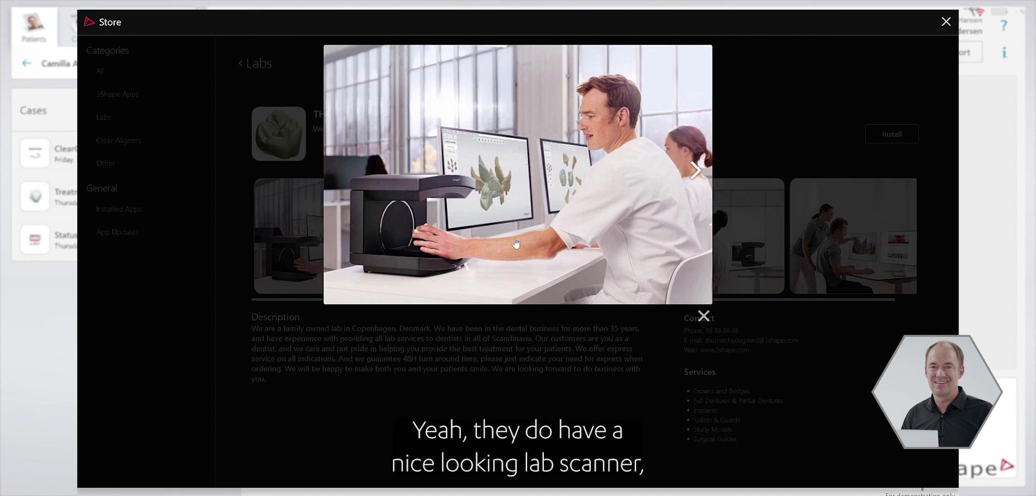
pyautogui.click(696, 171)
pyautogui.click(694, 169)
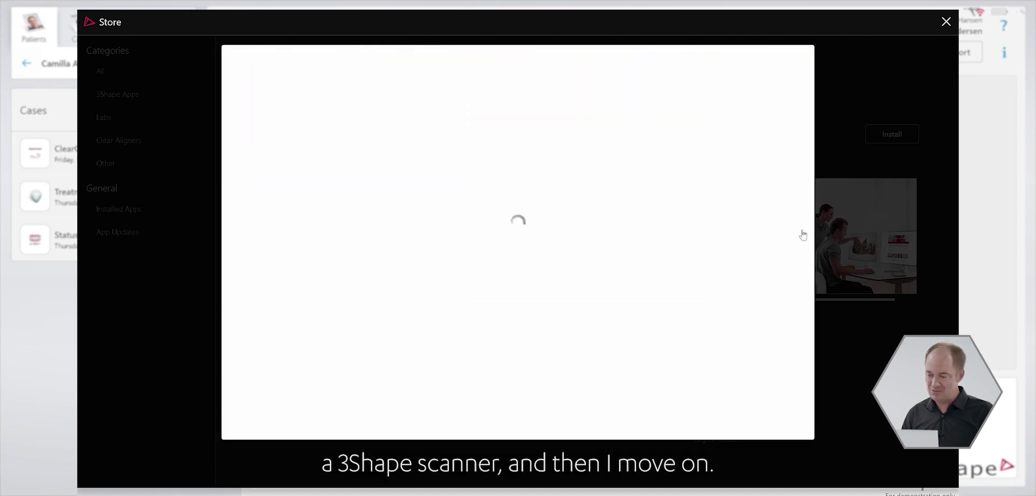
pyautogui.click(799, 237)
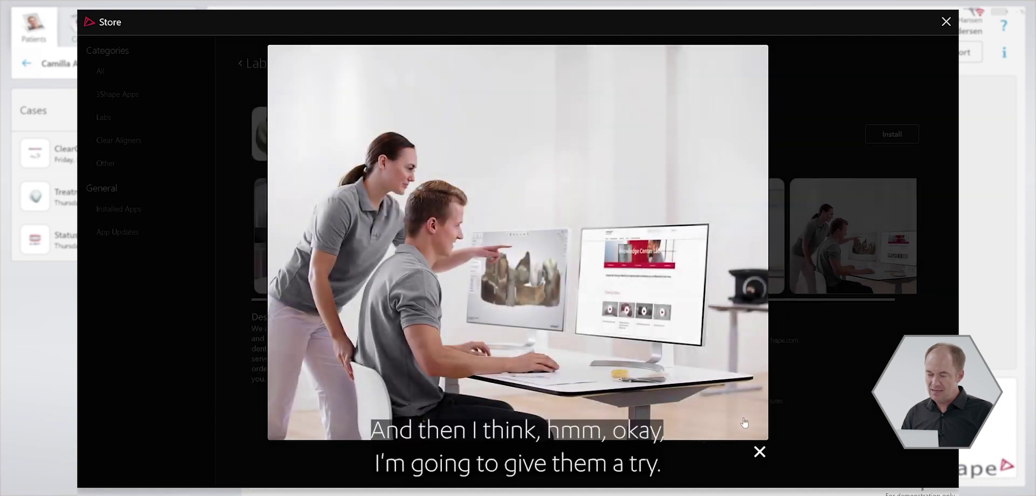
pyautogui.click(758, 453)
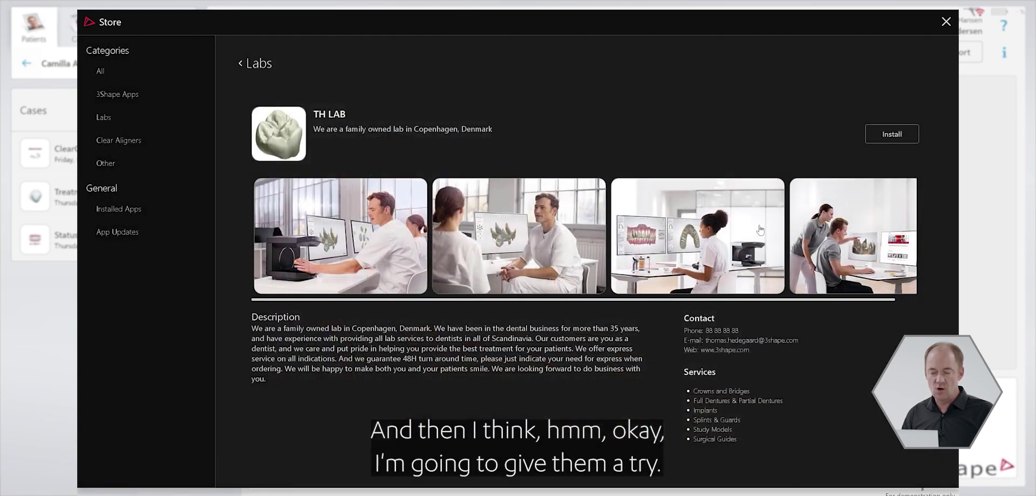
# Step: Install TH LAB by sending it a connection request and acknowledge the pending-approval notice
pyautogui.click(890, 135)
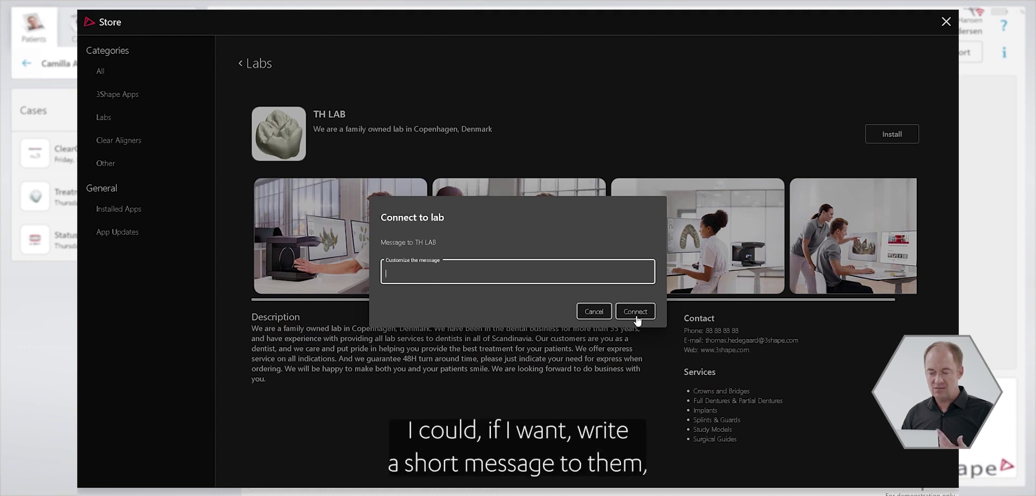
pyautogui.click(618, 303)
pyautogui.click(622, 309)
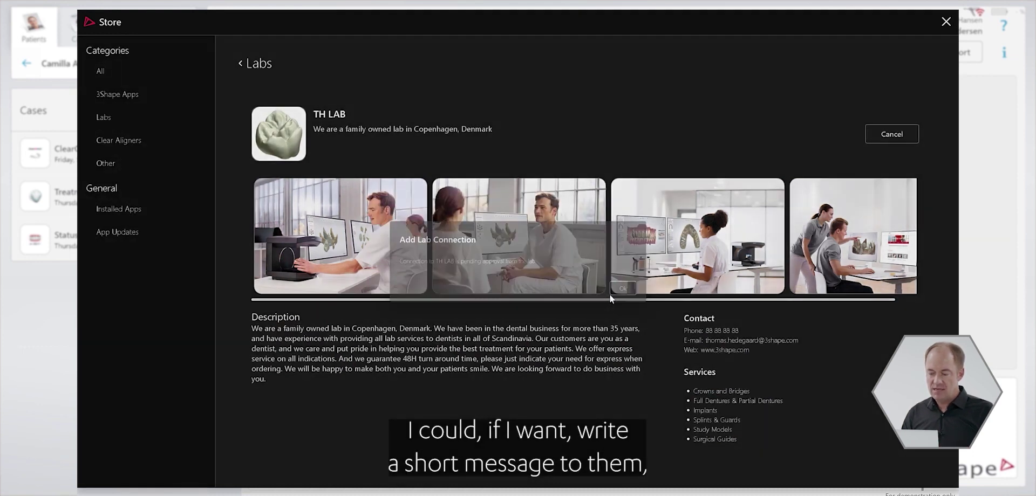
pyautogui.click(638, 294)
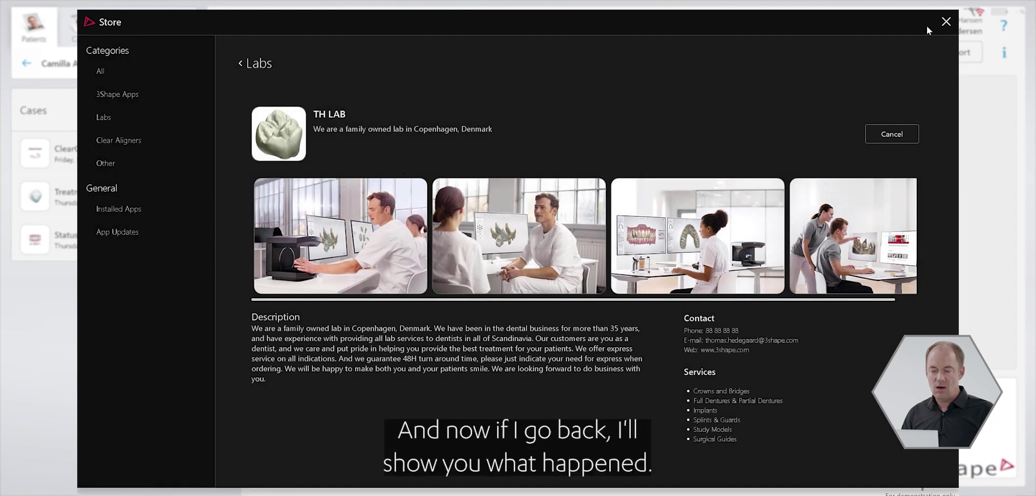
# Step: Close the Store, confirm TH LAB appears among new-case lab choices, and reopen the Store
pyautogui.click(946, 22)
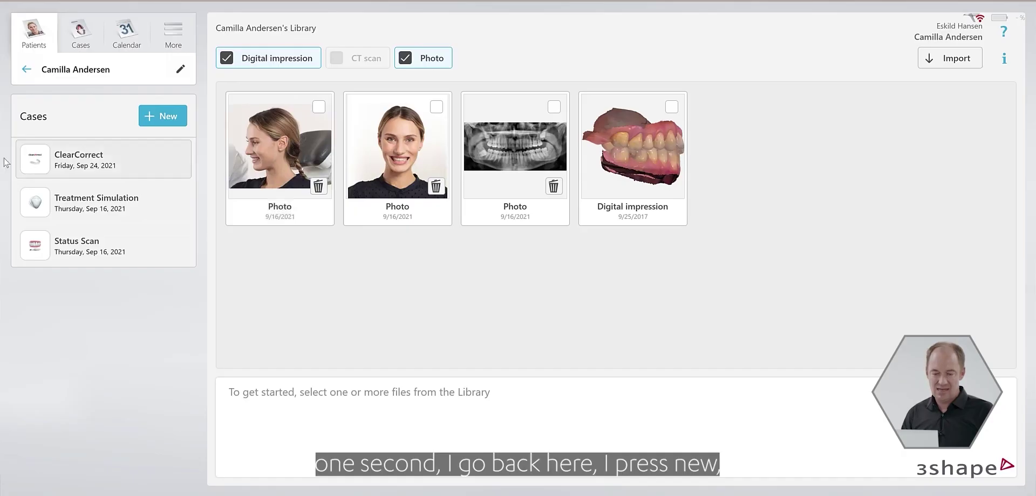
pyautogui.click(163, 115)
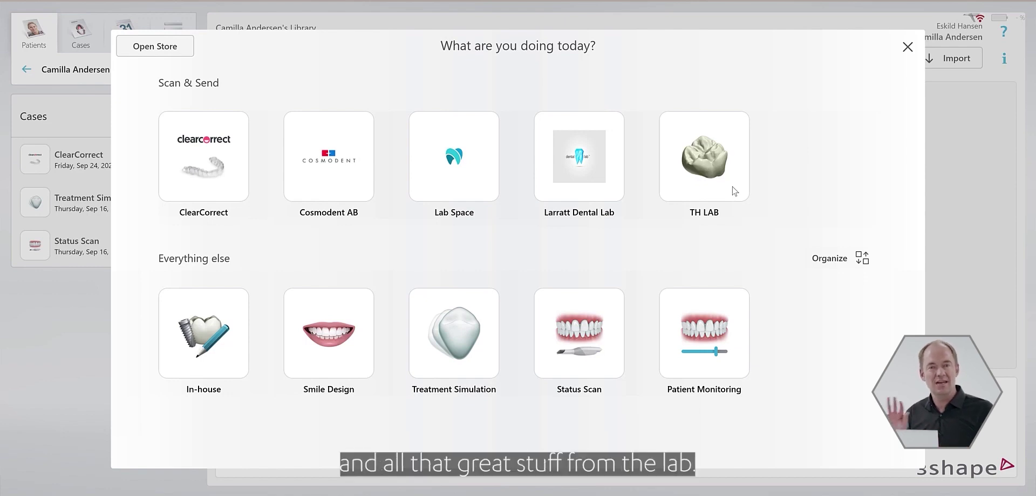
pyautogui.click(155, 47)
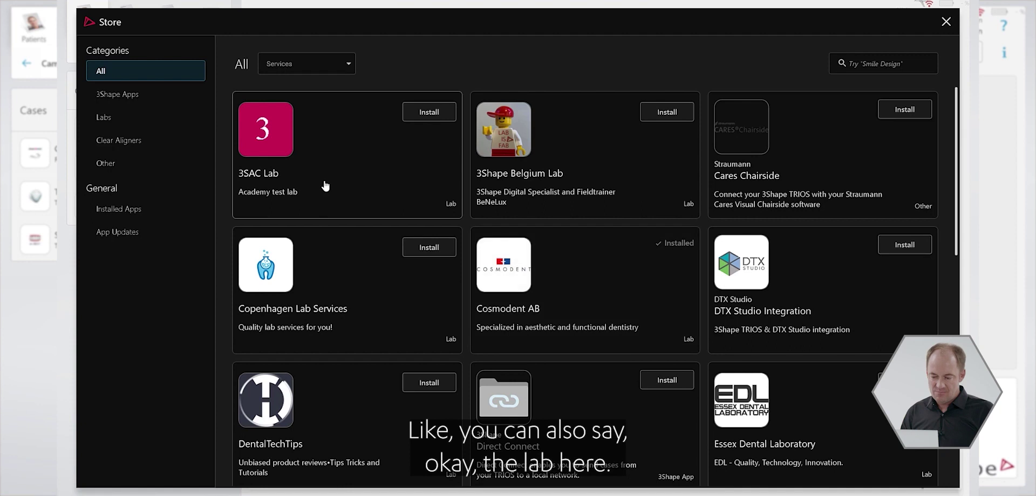
# Step: Open TH LAB from the Labs list, uninstall it, and go back to the Labs list
pyautogui.scroll(-2, 457, 244)
pyautogui.scroll(-5, 457, 245)
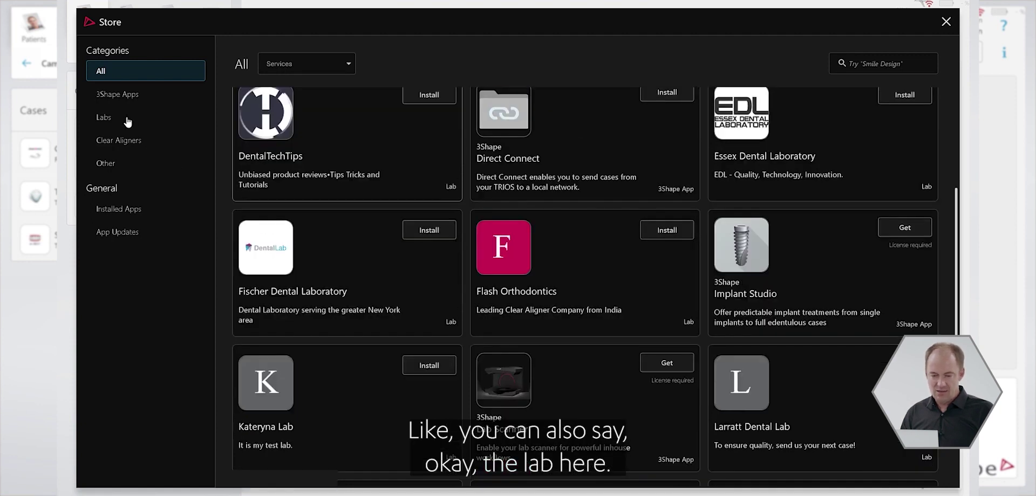
pyautogui.click(105, 117)
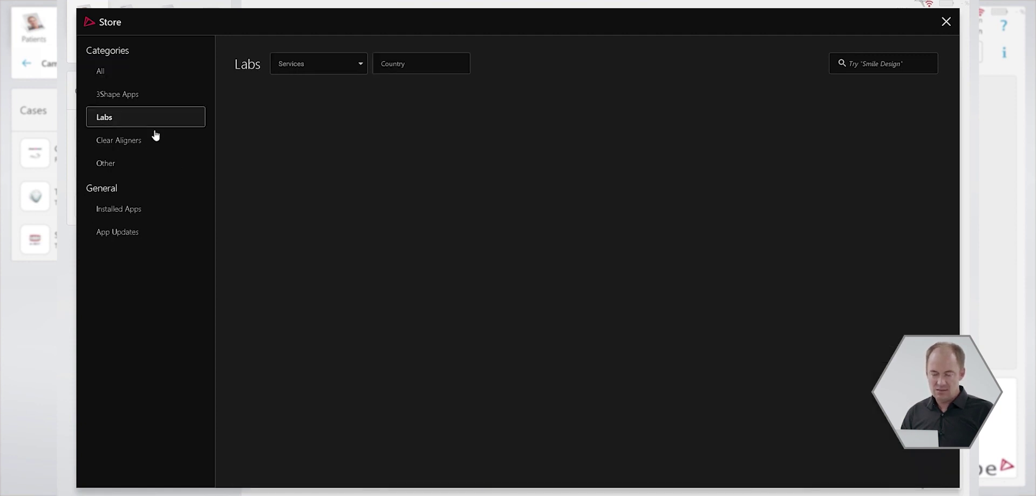
pyautogui.scroll(-8, 421, 290)
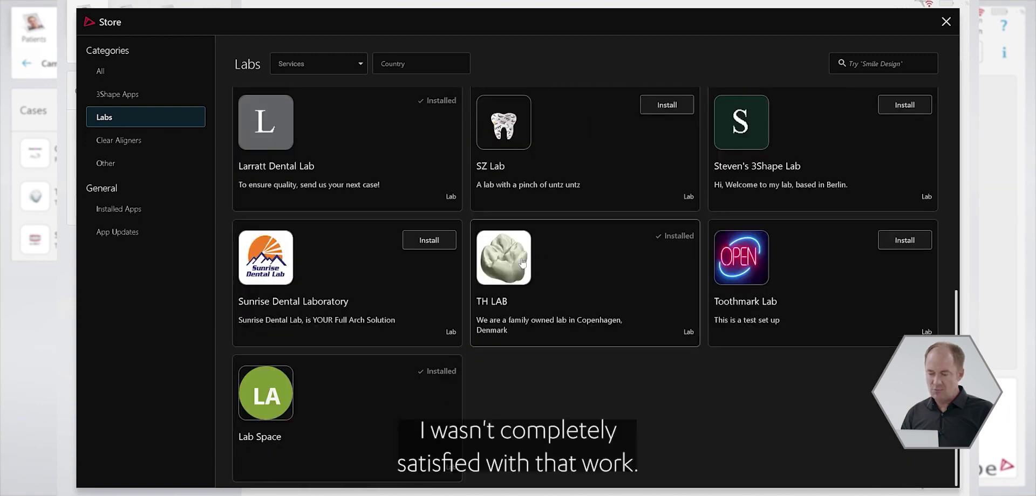
pyautogui.click(522, 263)
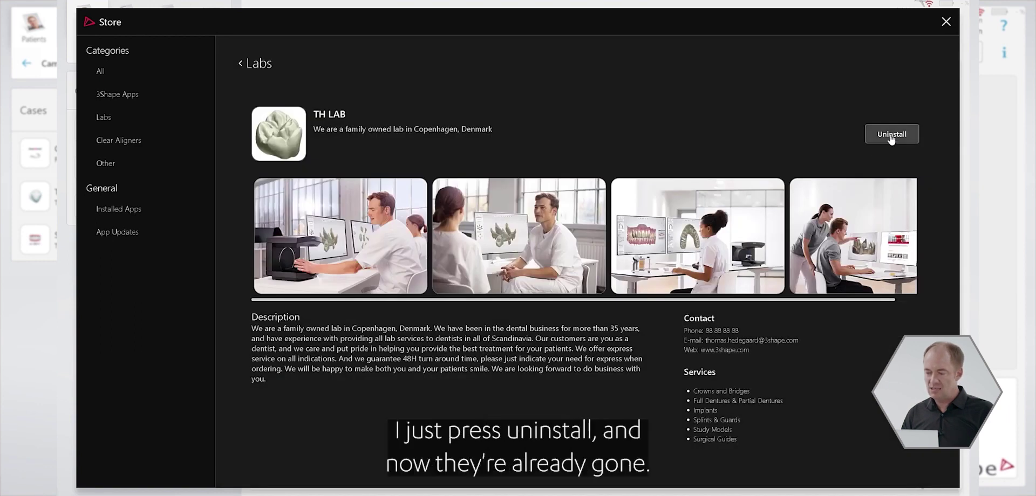
pyautogui.click(891, 136)
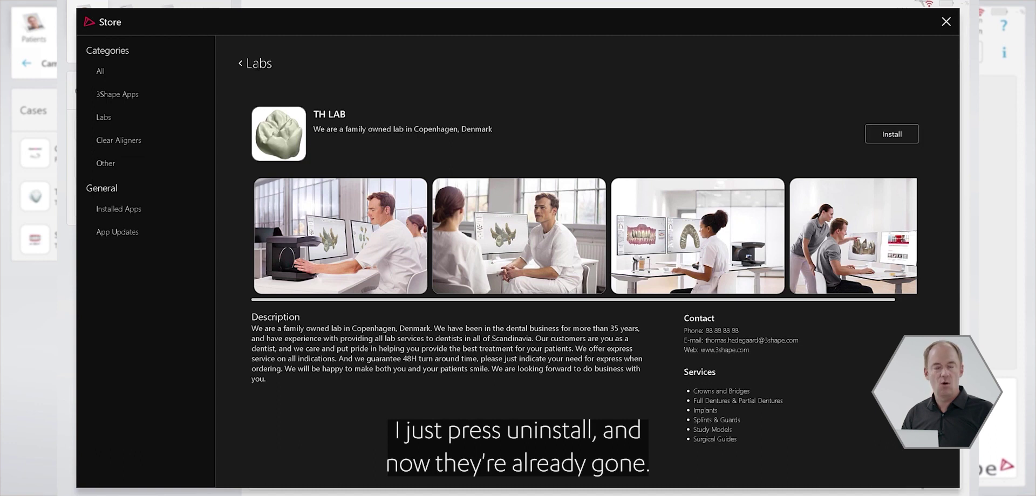
pyautogui.click(104, 117)
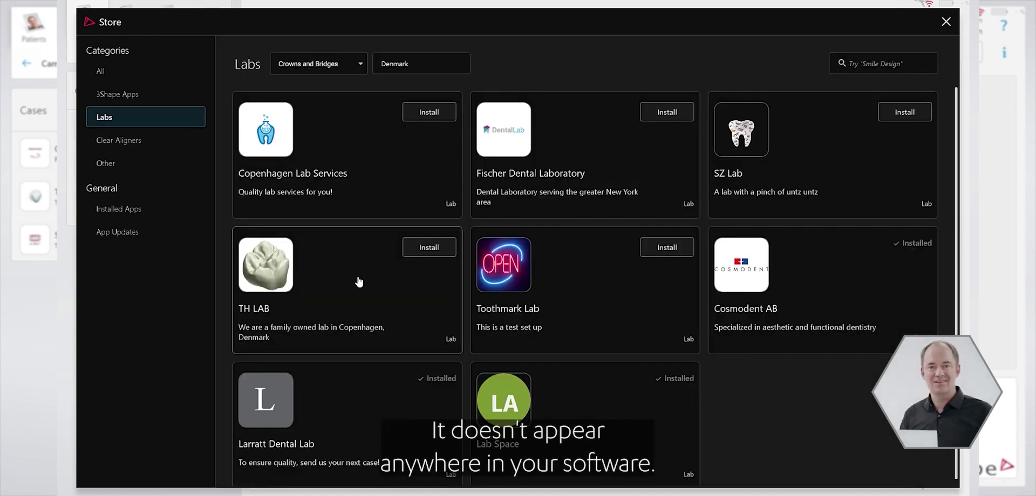
# Step: Open Toothmark Lab's page, install it with a connection request, and acknowledge the pending-approval notice
pyautogui.click(523, 257)
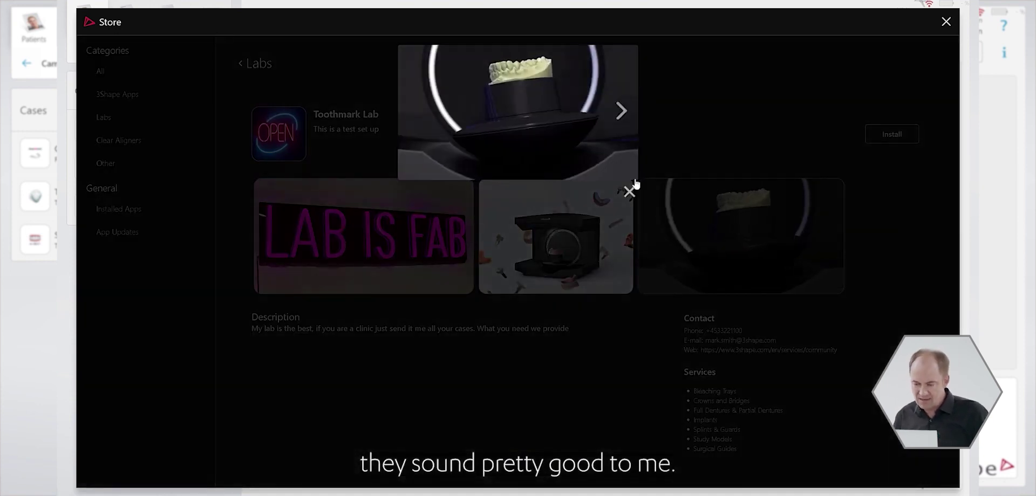
pyautogui.click(723, 210)
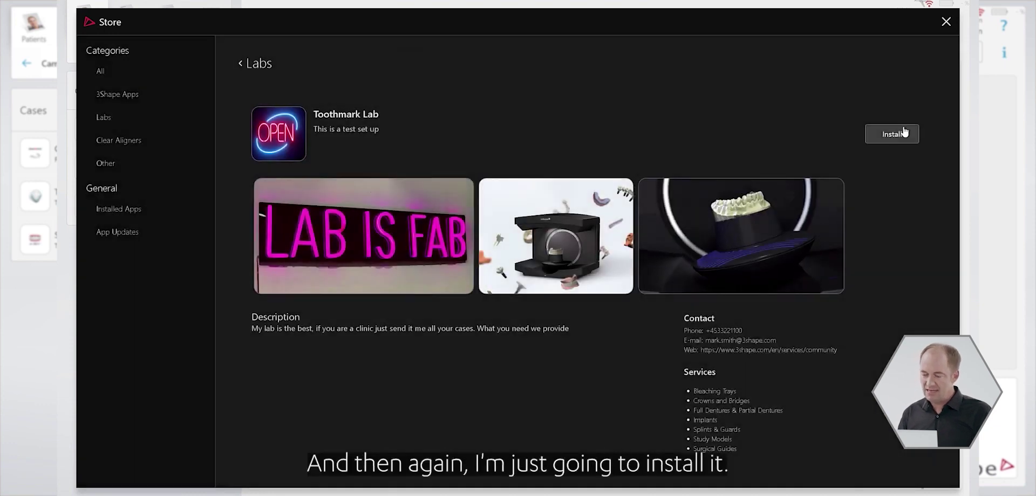
pyautogui.click(892, 133)
pyautogui.click(633, 311)
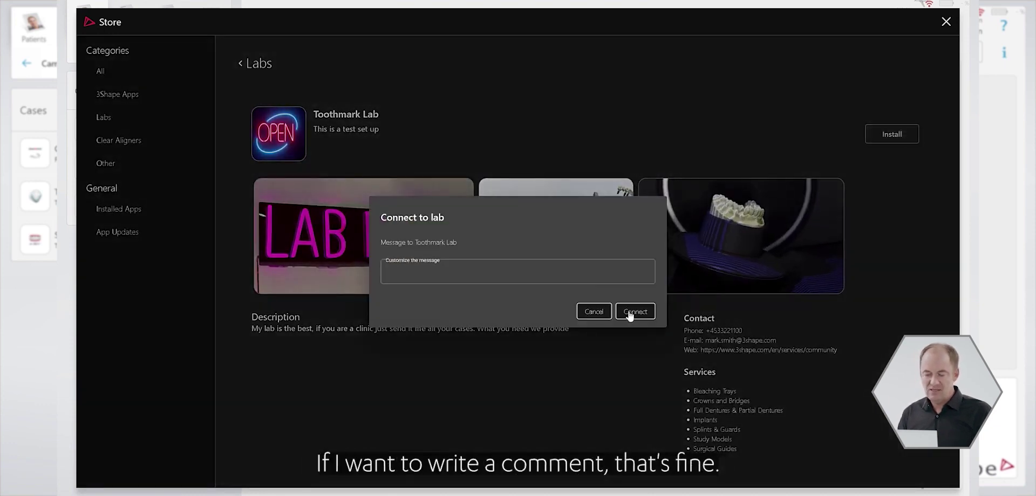
pyautogui.click(642, 293)
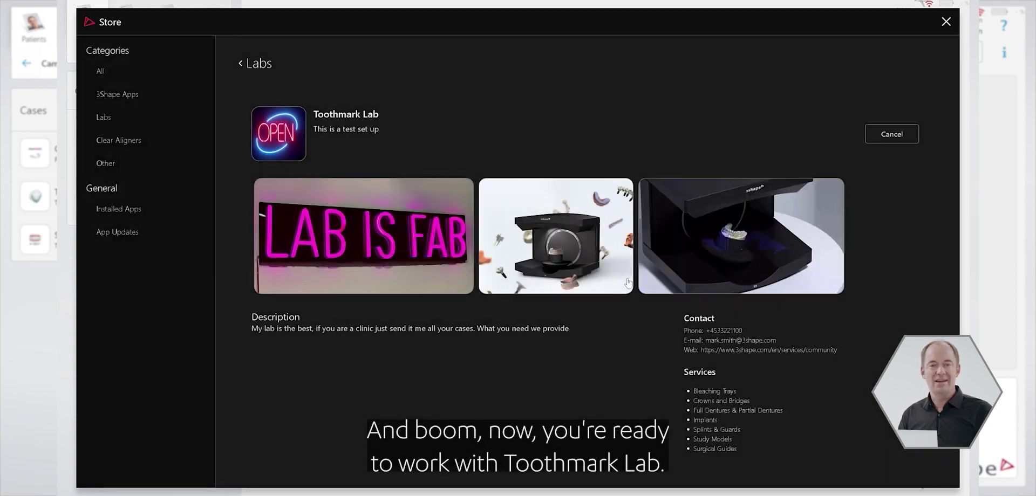